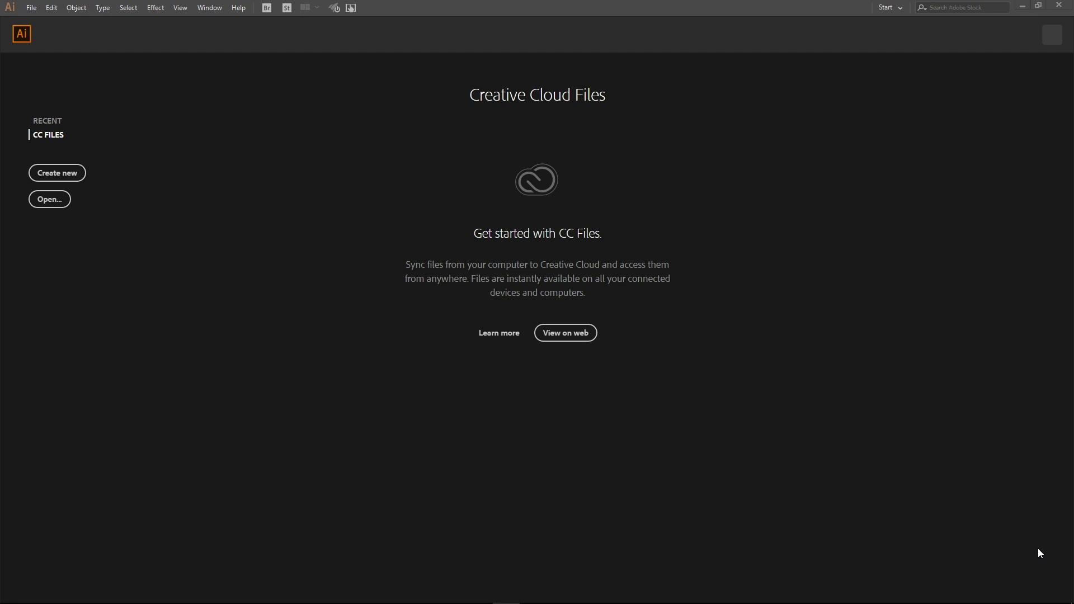
# - Create a new 3000 x 3000 px document in RGB Color with one artboard
pyautogui.click(62, 170)
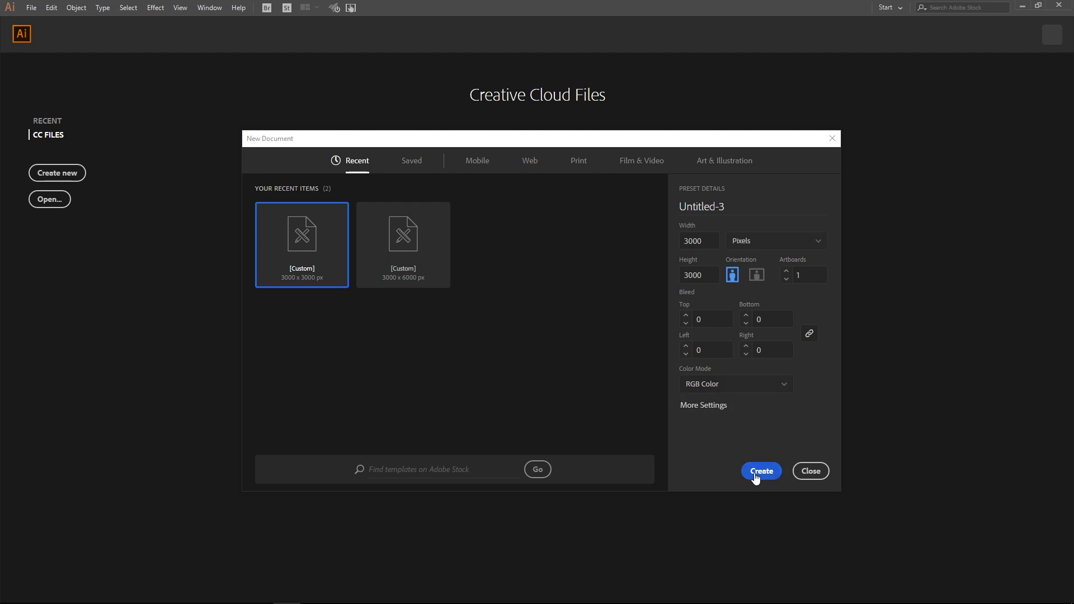
pyautogui.press('Return')
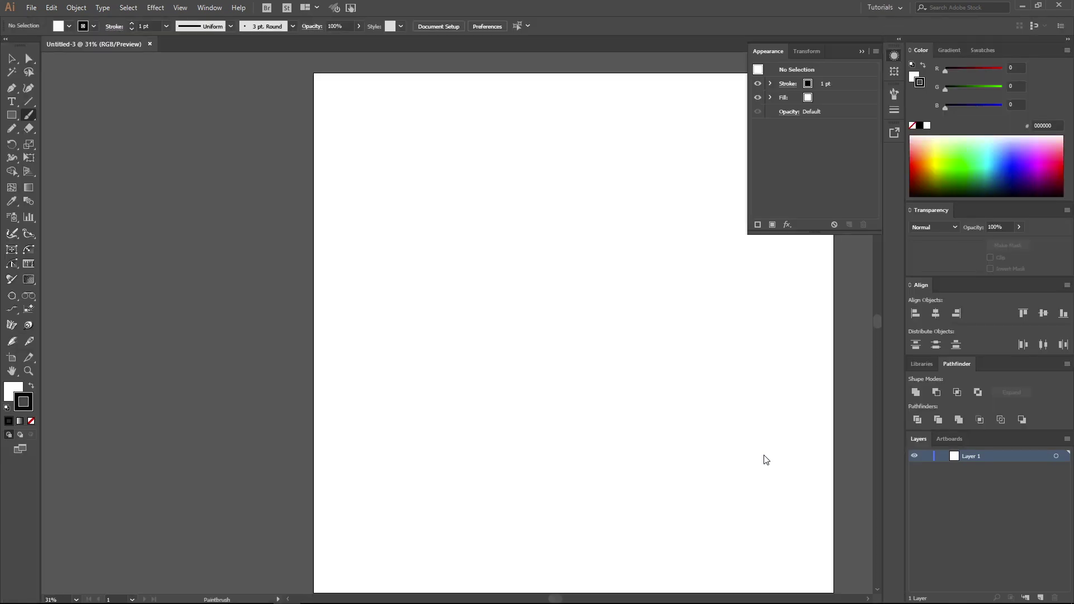
pyautogui.moveTo(427, 465); pyautogui.dragTo(307, 452)
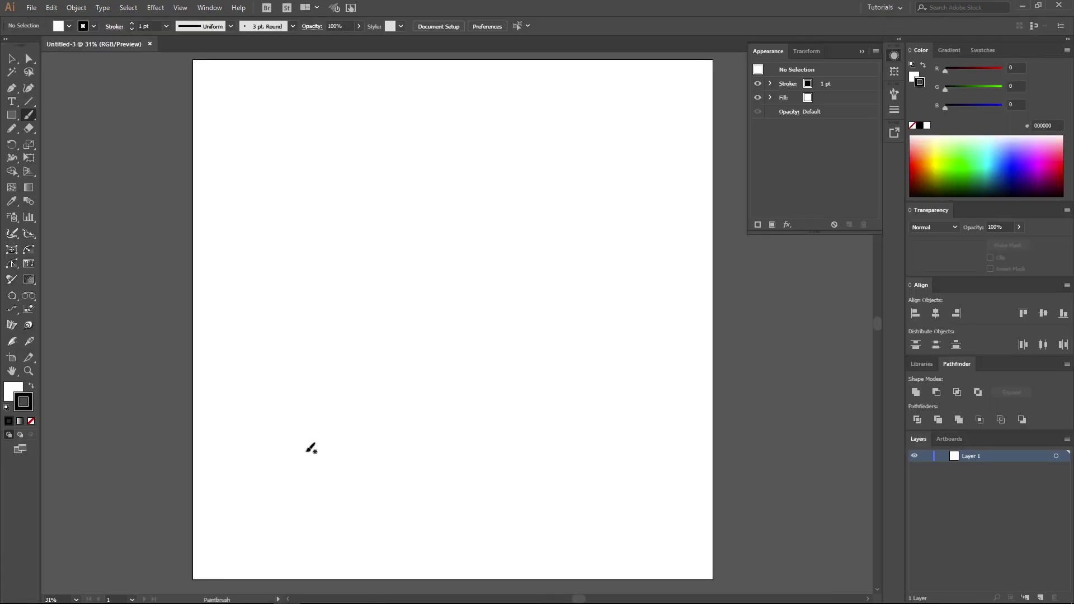
# - Rename the existing layer Mirror and add a sublayer named Null inside it
pyautogui.doubleClick(974, 454)
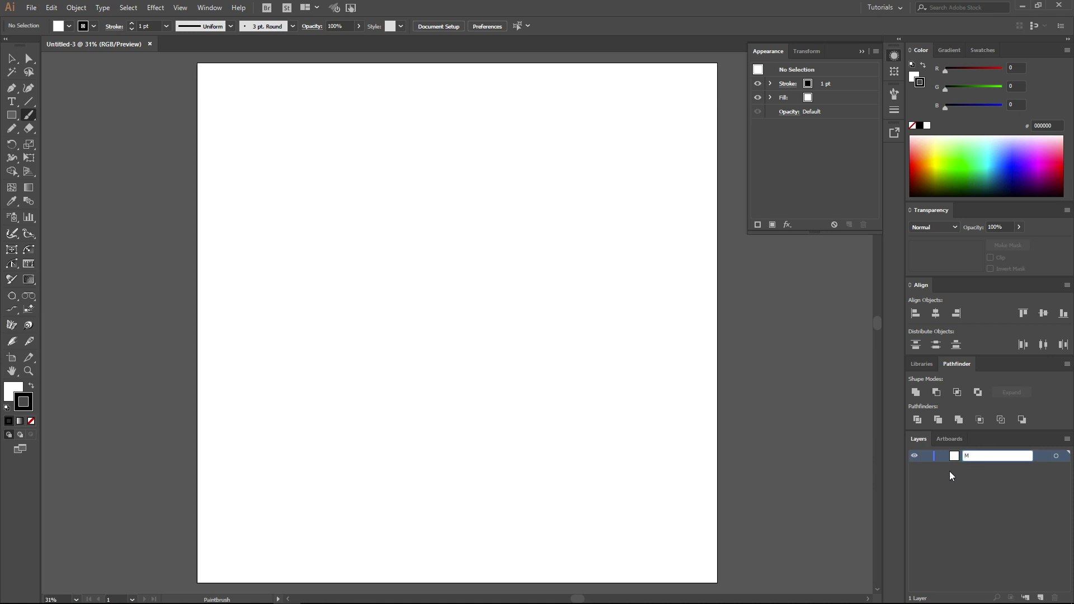
pyautogui.press('Return')
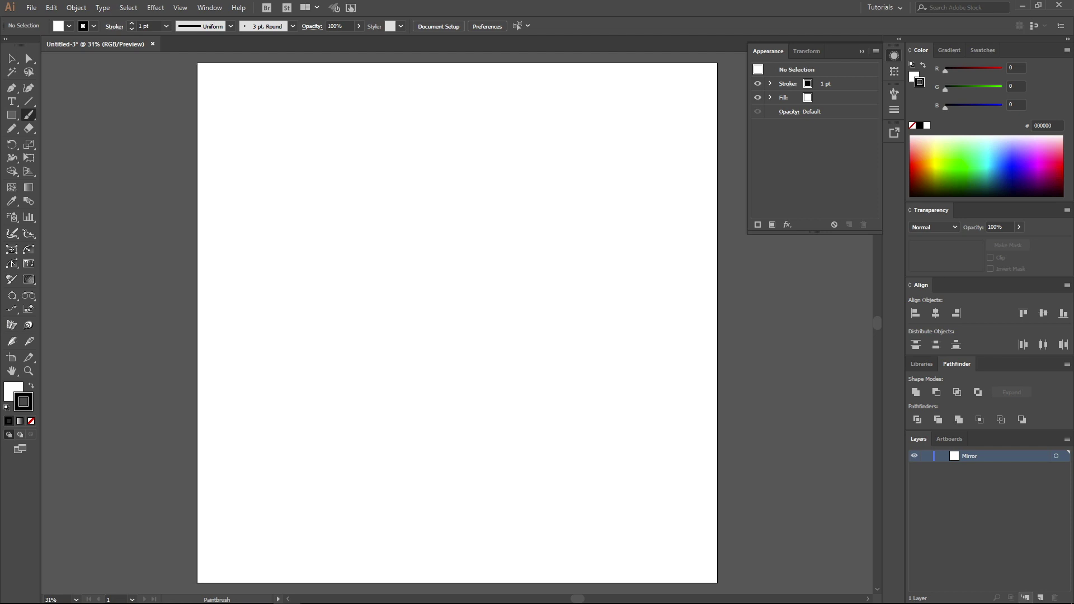
pyautogui.click(1025, 598)
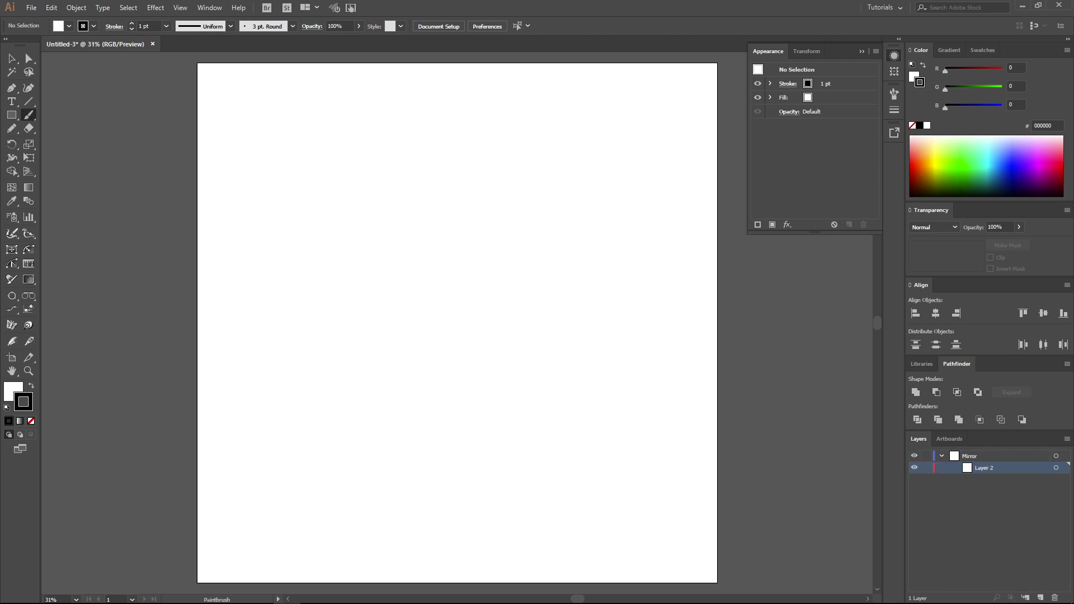
pyautogui.doubleClick(985, 467)
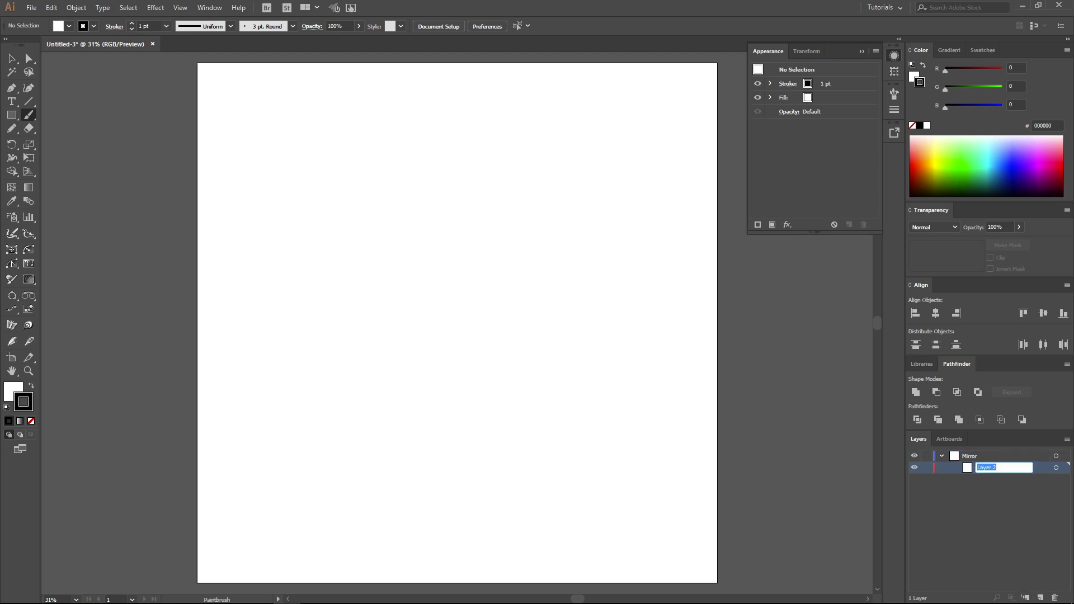
pyautogui.write('Null')
# - Draw a square about 3947 px wide surrounding the artboard on the Null layer and remove its fill
pyautogui.click(12, 116)
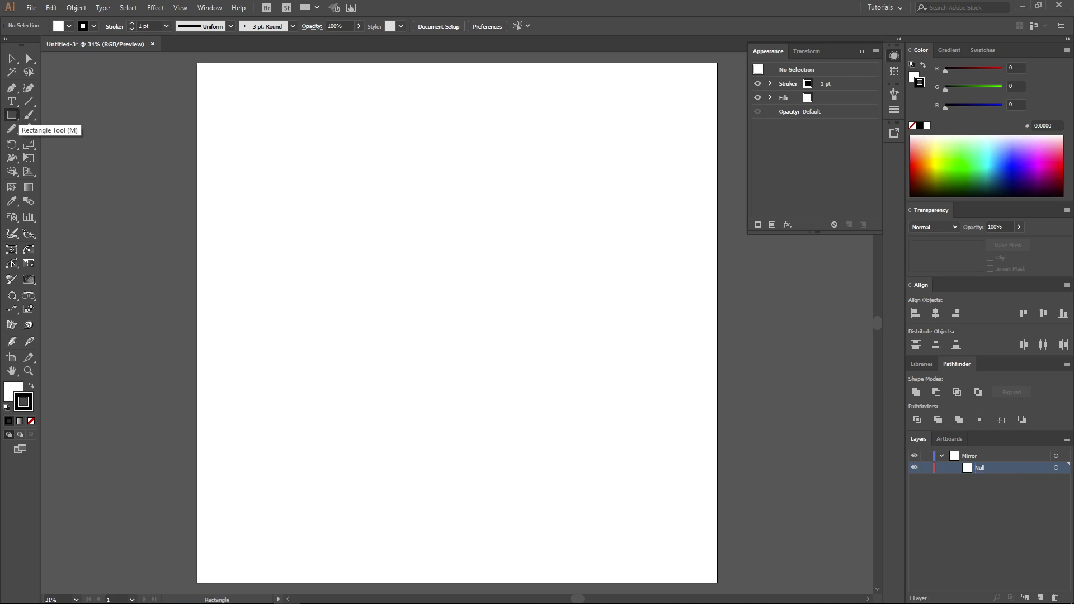
pyautogui.moveTo(174, 264); pyautogui.dragTo(164, 286)
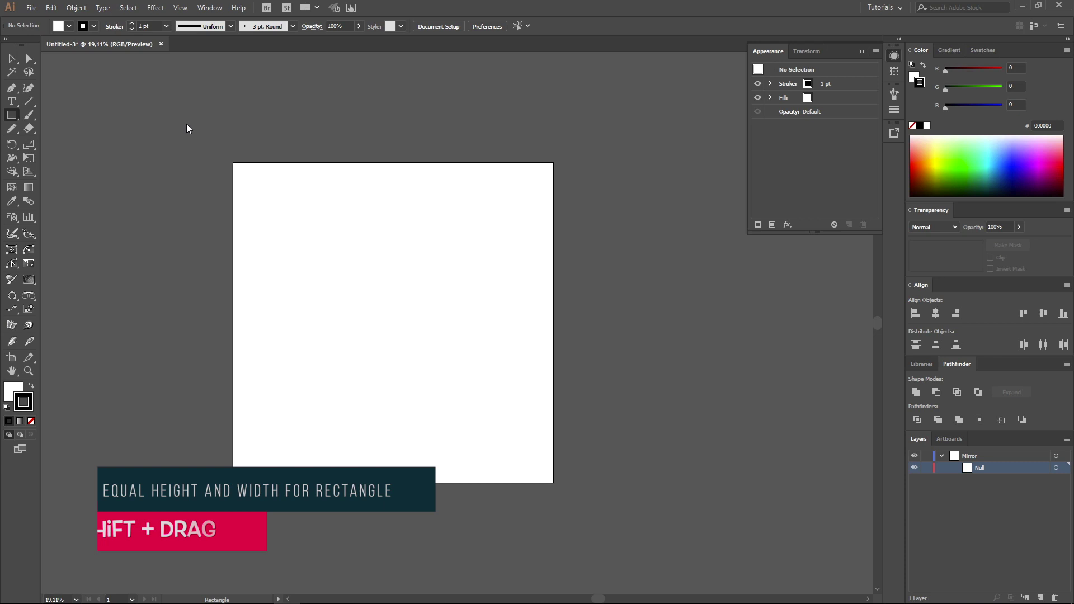
pyautogui.moveTo(185, 120); pyautogui.dragTo(608, 416)
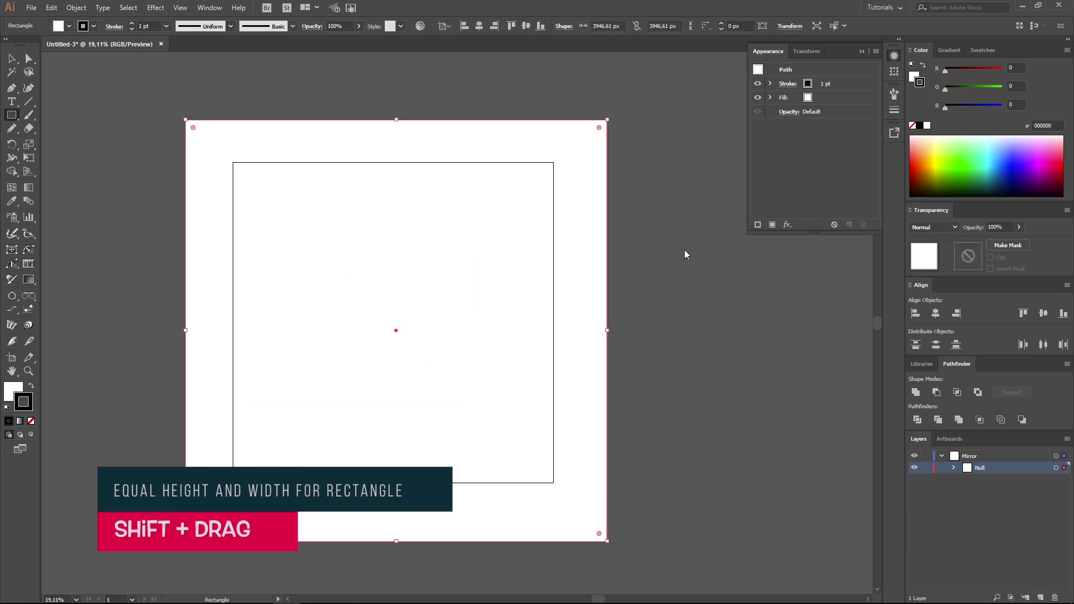
pyautogui.click(11, 58)
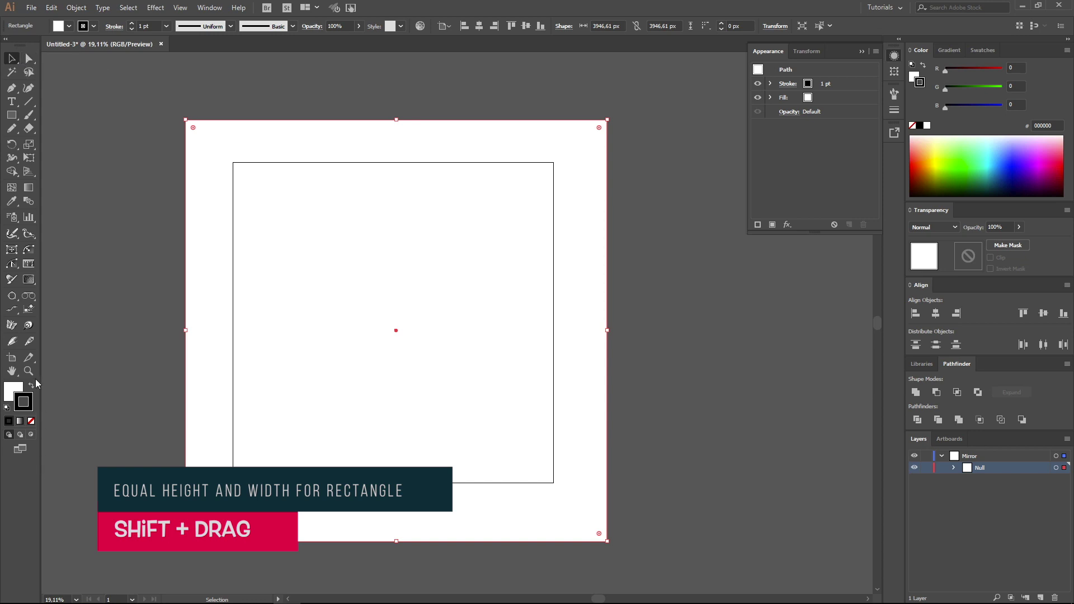
pyautogui.click(31, 421)
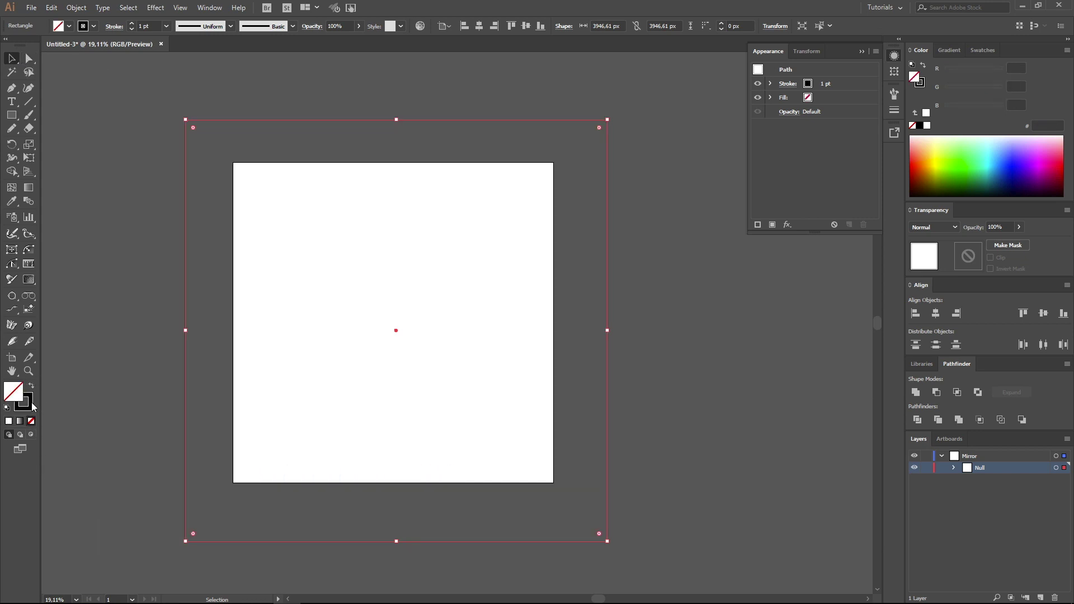
# - Give the square a red 5 pt stroke and center it horizontally and vertically on the artboard
pyautogui.click(31, 404)
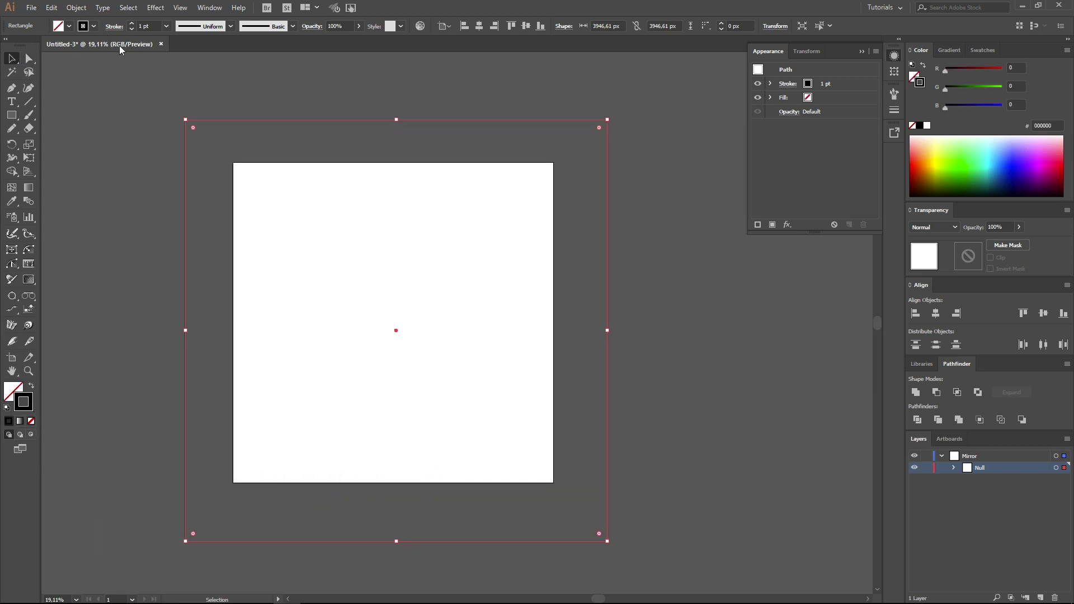
pyautogui.click(94, 27)
pyautogui.click(39, 45)
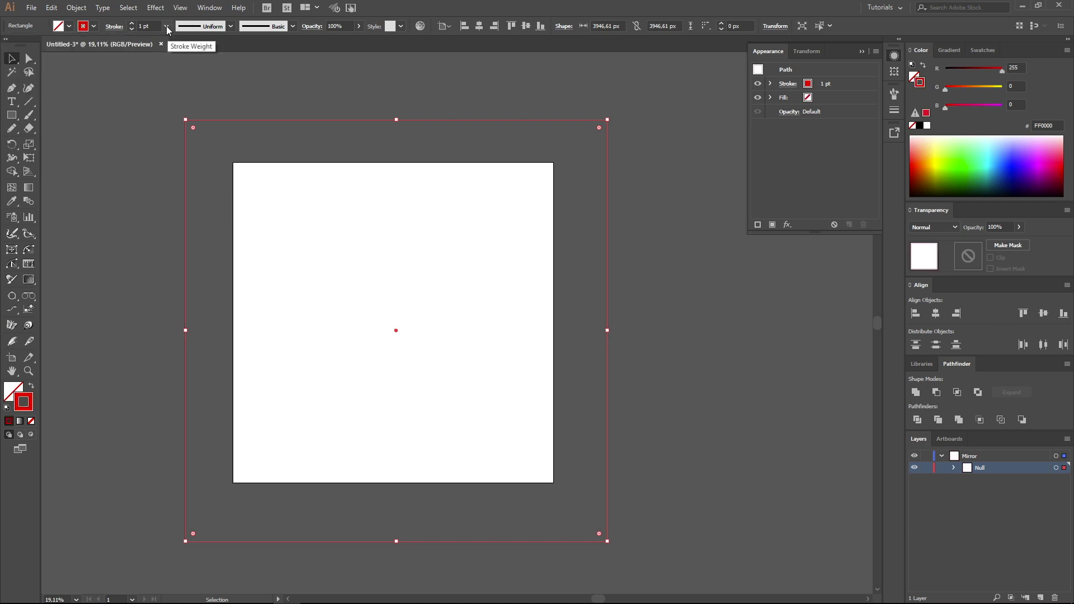
pyautogui.click(132, 24)
pyautogui.click(132, 23)
pyautogui.click(132, 23)
pyautogui.click(132, 23)
pyautogui.click(480, 27)
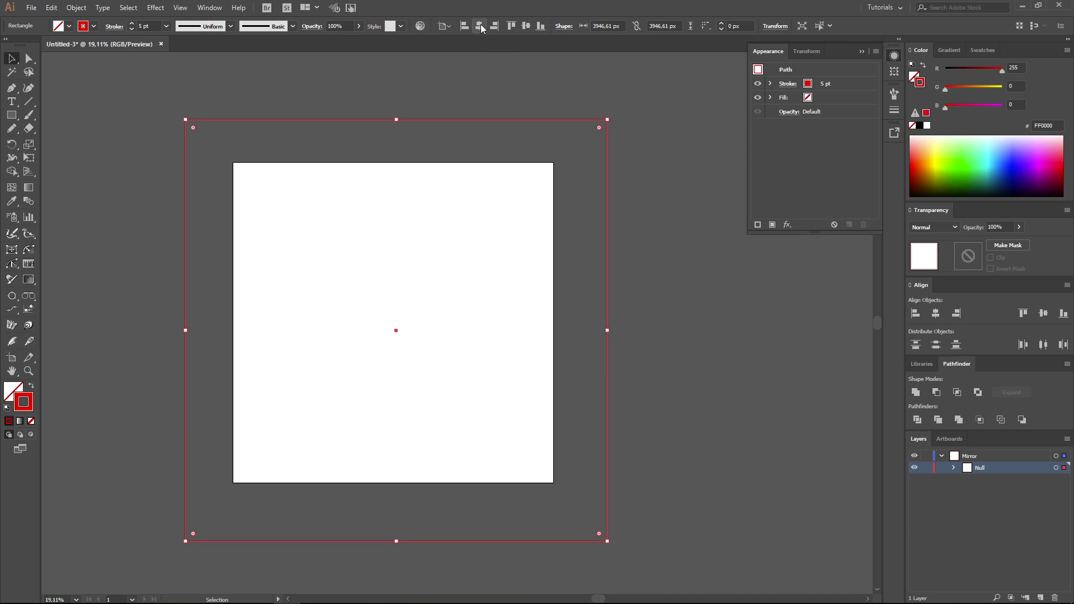
pyautogui.click(529, 27)
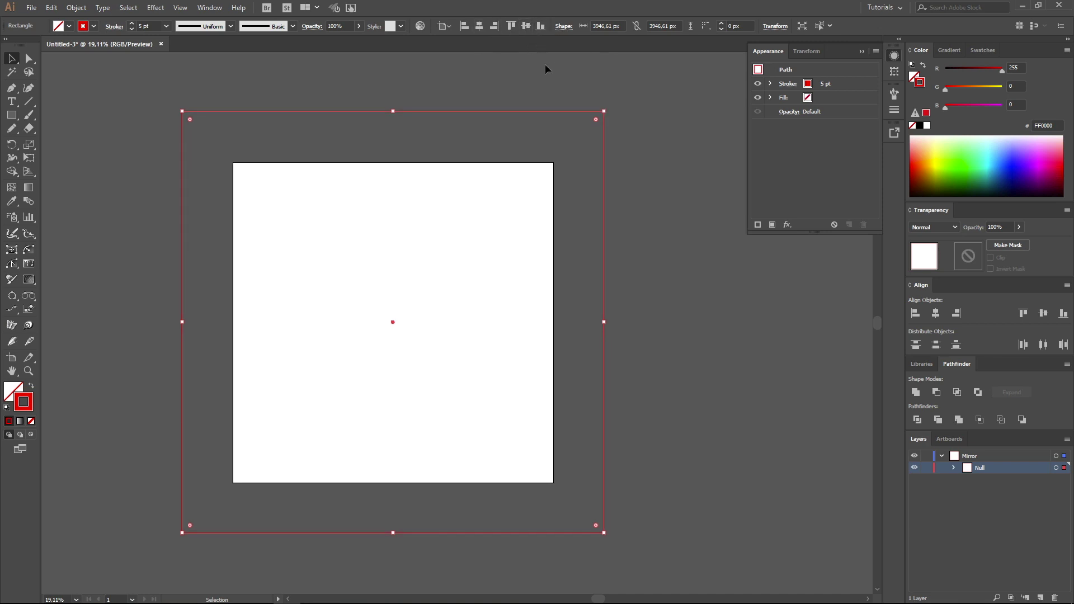
# - Add a sublayer named Totem inside Mirror and place it below Null
pyautogui.click(1007, 459)
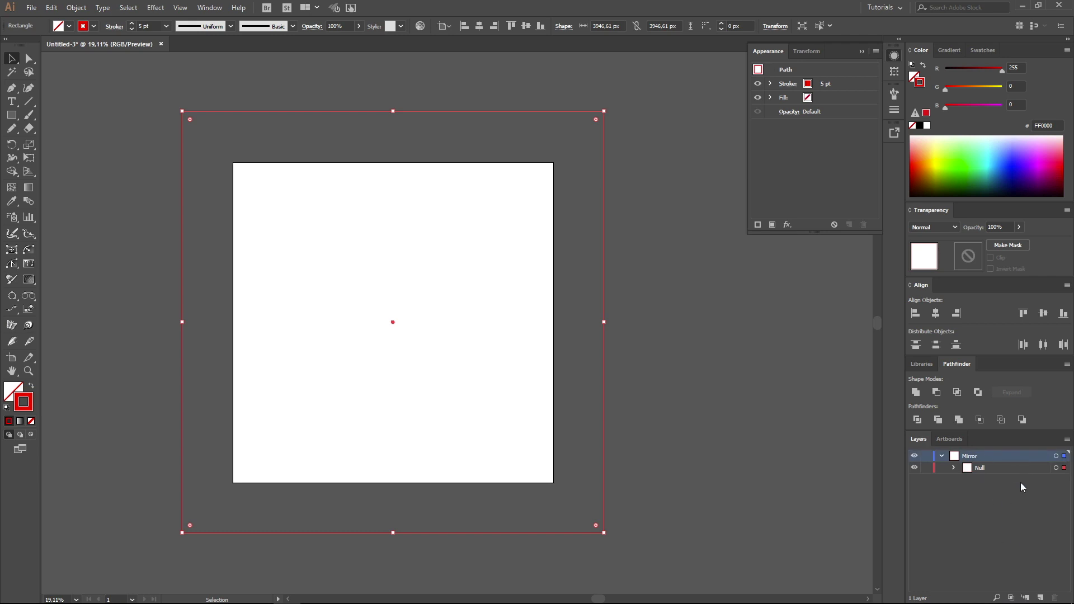
pyautogui.click(1026, 598)
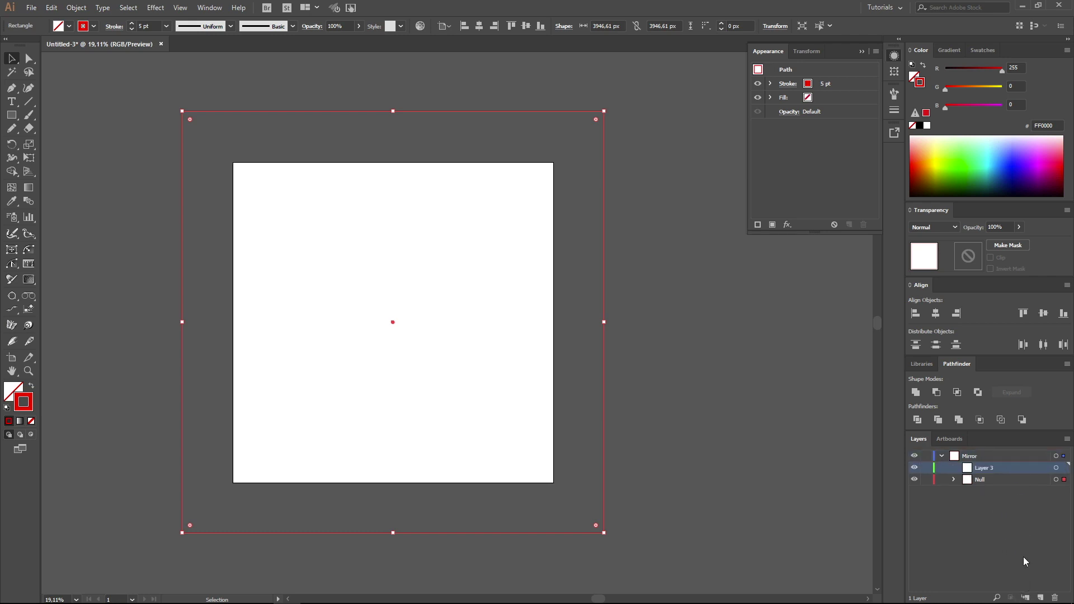
pyautogui.moveTo(1005, 468); pyautogui.dragTo(998, 485)
pyautogui.doubleClick(985, 478)
pyautogui.write('Totem')
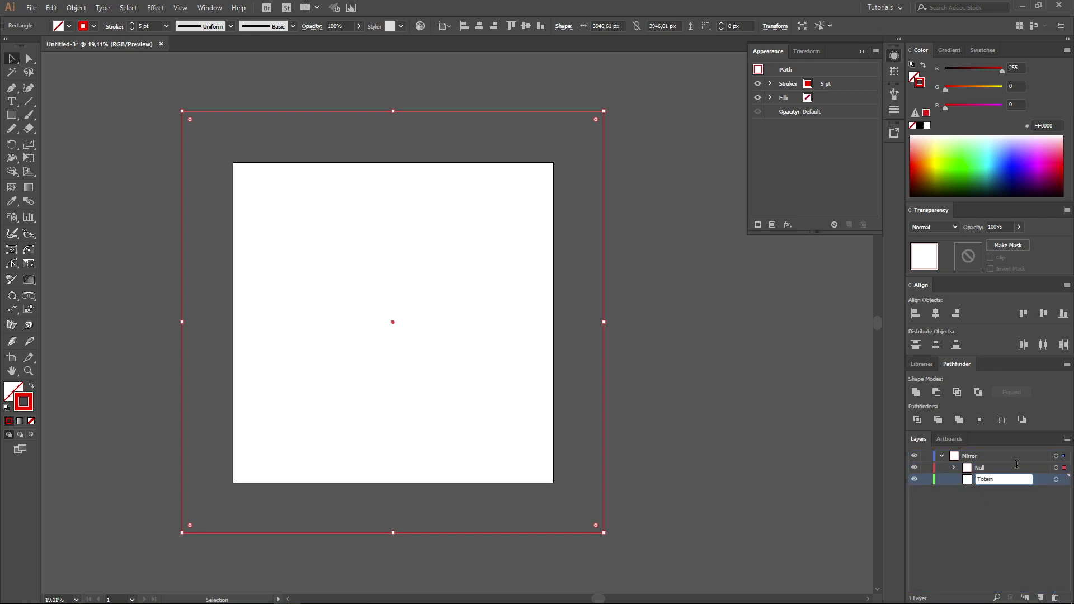
pyautogui.press('Return')
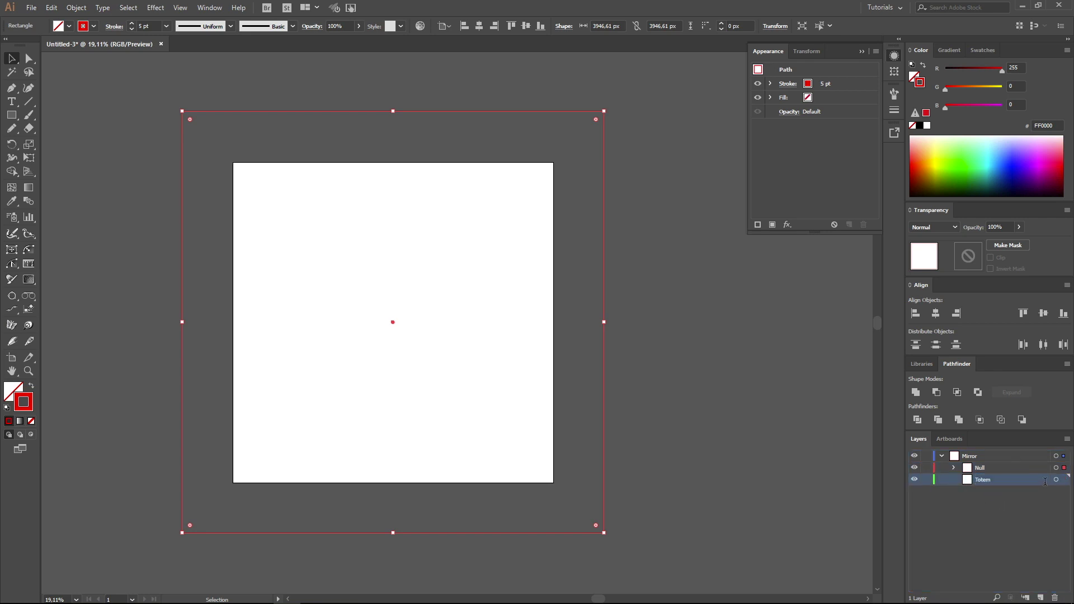
# - Add a sublayer named Mask inside the Totem layer
pyautogui.click(1024, 597)
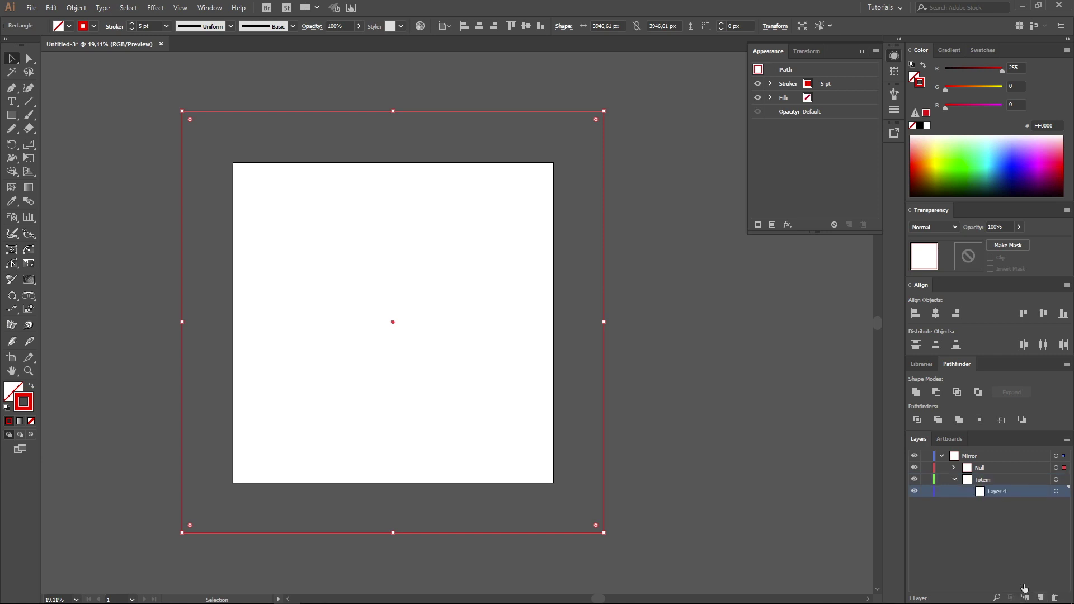
pyautogui.doubleClick(995, 494)
pyautogui.write('Mask')
pyautogui.press('Return')
# - Draw a rectangle over the left half of the artboard on the Mask layer and size it 1500 px wide by 3000 px high
pyautogui.click(12, 115)
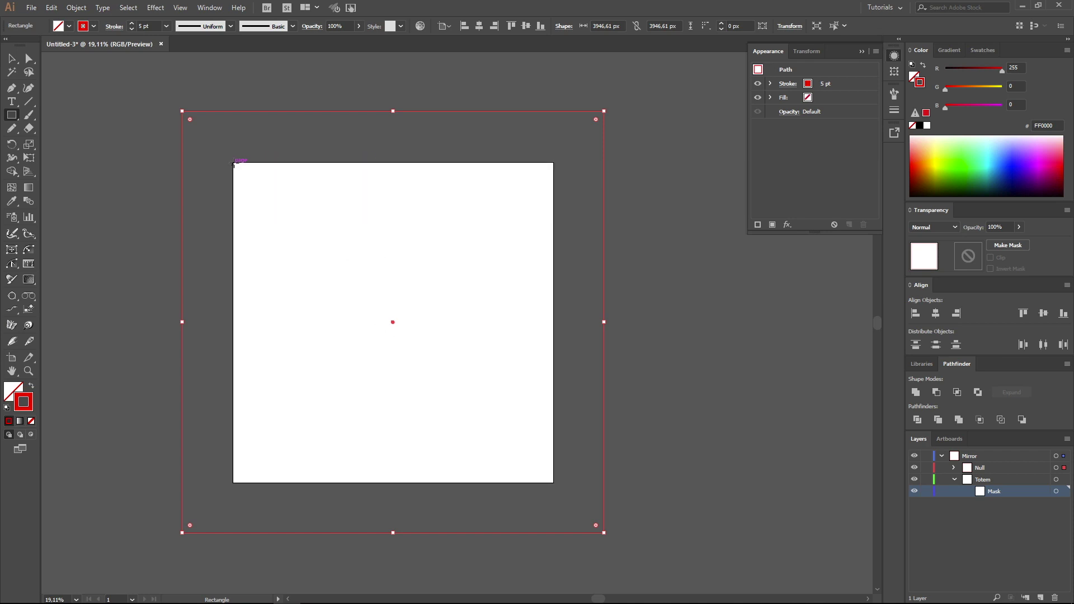
pyautogui.moveTo(233, 162); pyautogui.dragTo(398, 478)
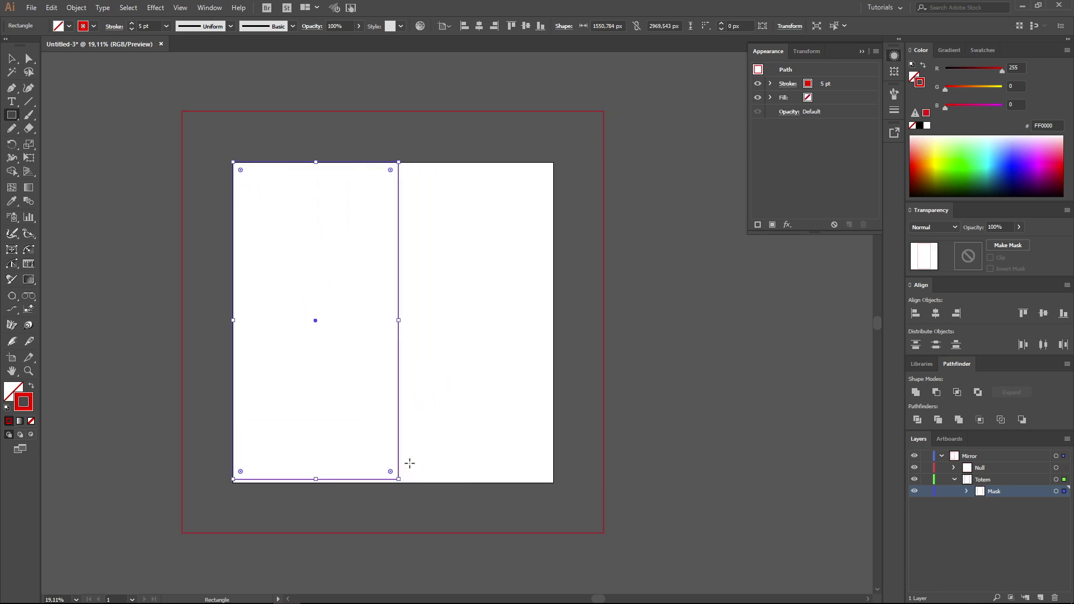
pyautogui.click(615, 26)
pyautogui.write('15000')
pyautogui.press('Return')
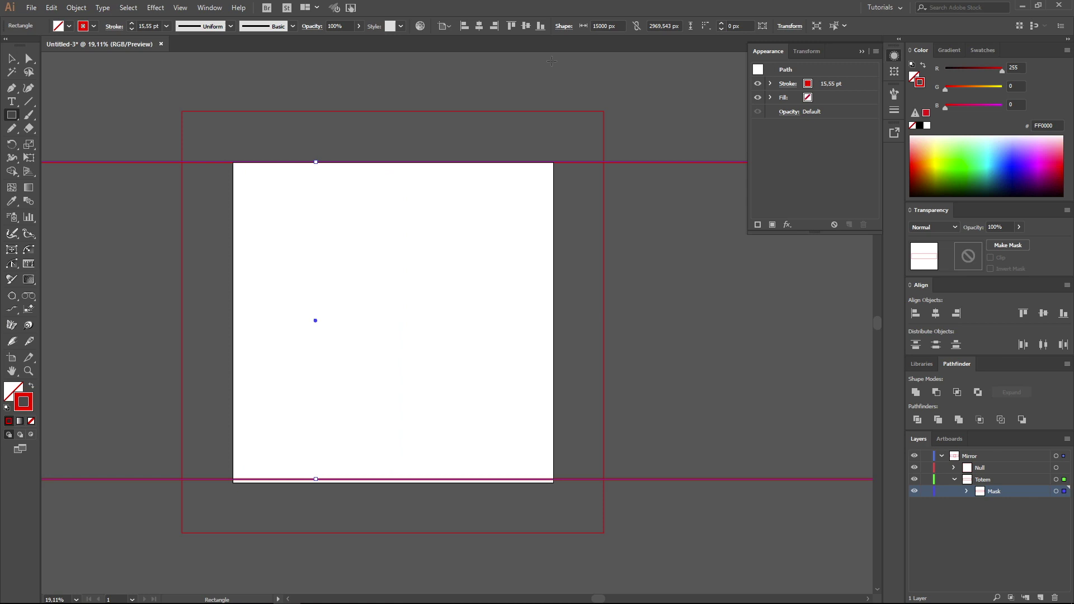
pyautogui.click(609, 25)
pyautogui.press('BackSpace')
pyautogui.press('Return')
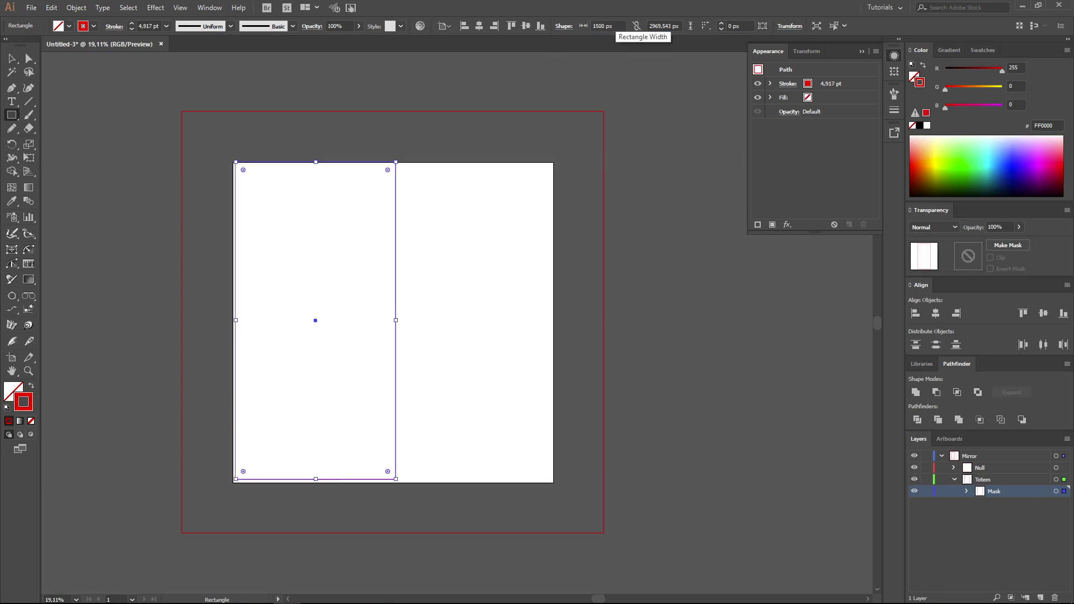
pyautogui.click(663, 25)
pyautogui.write('3000')
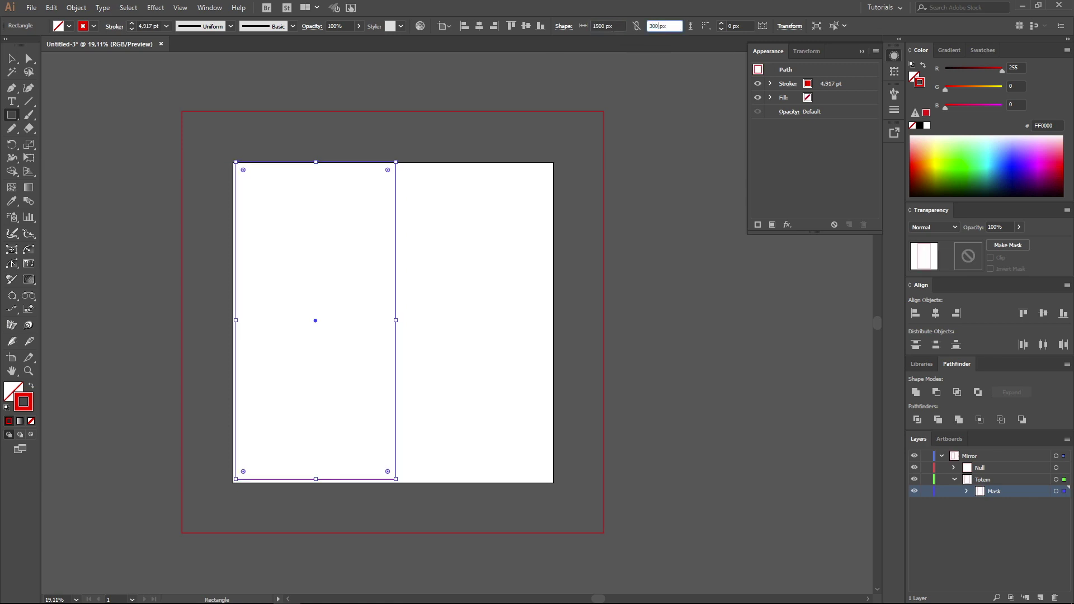
pyautogui.press('Return')
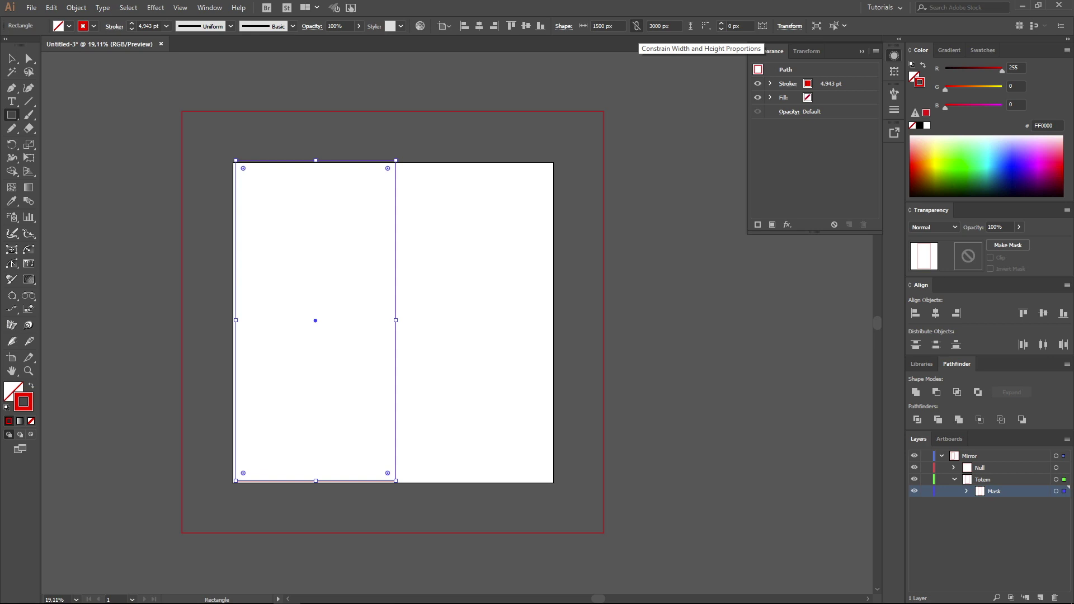
# - Align the rectangle to the artboard's left edge and match it vertically to the artboard
pyautogui.press('v')
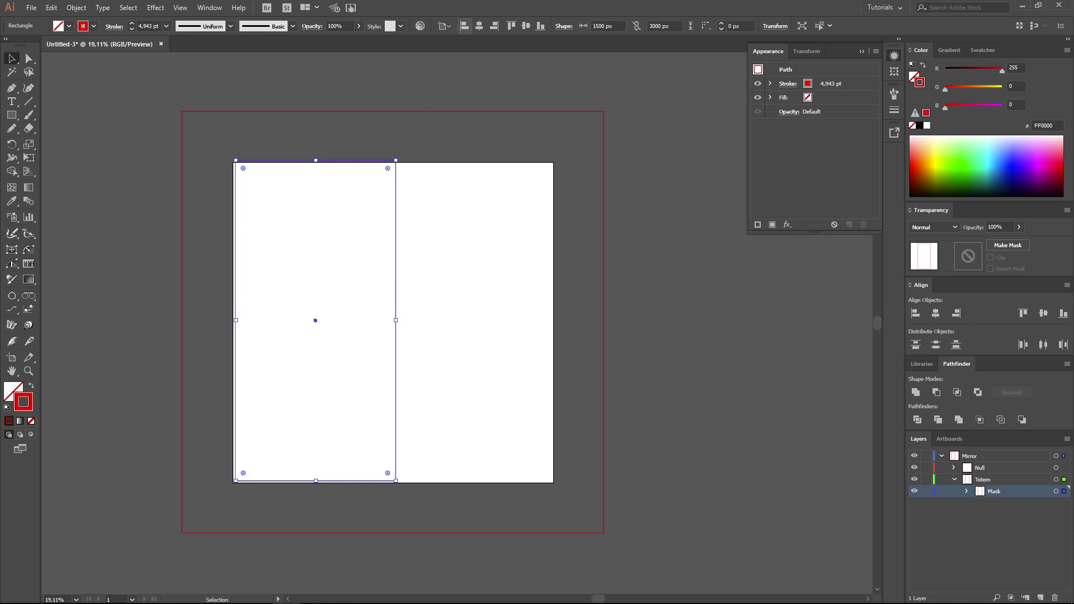
pyautogui.click(478, 26)
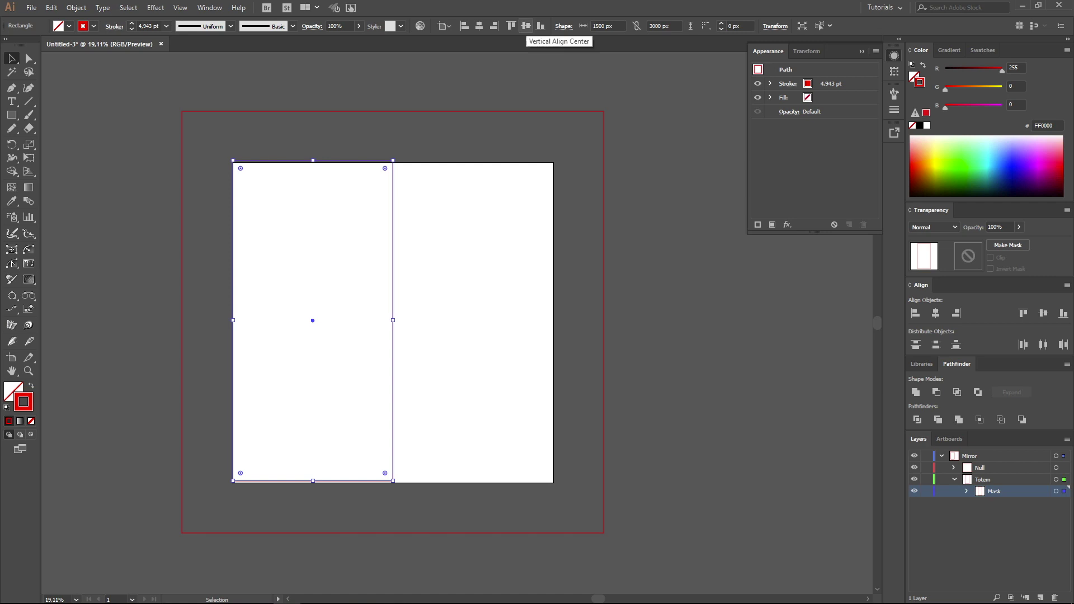
pyautogui.click(541, 27)
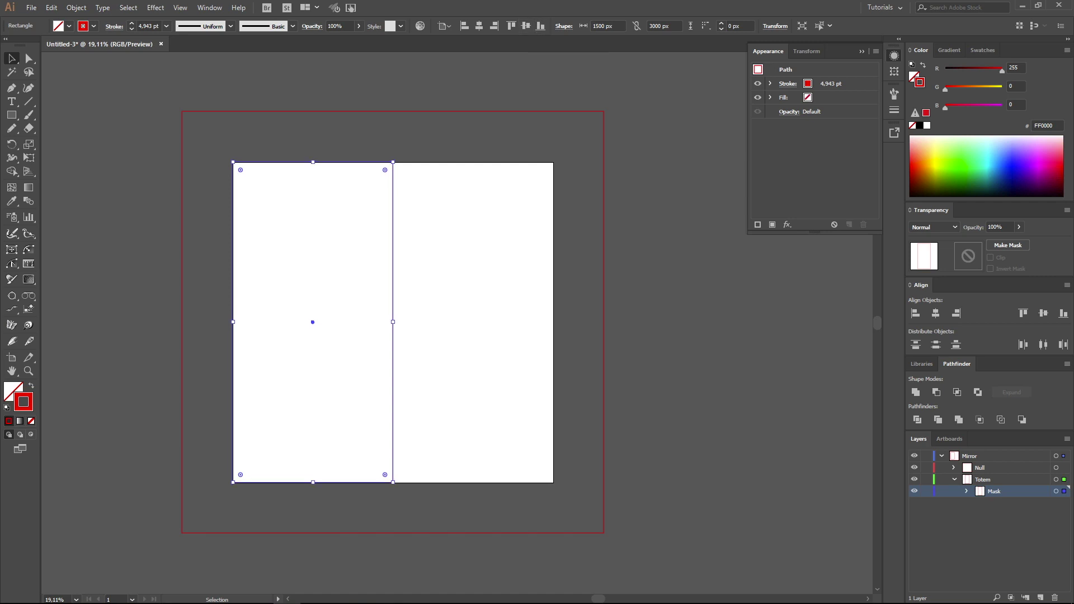
# - Set the rectangle's stroke to 5 pt, make it the Mask layer's clipping mask and expand that layer
pyautogui.click(166, 25)
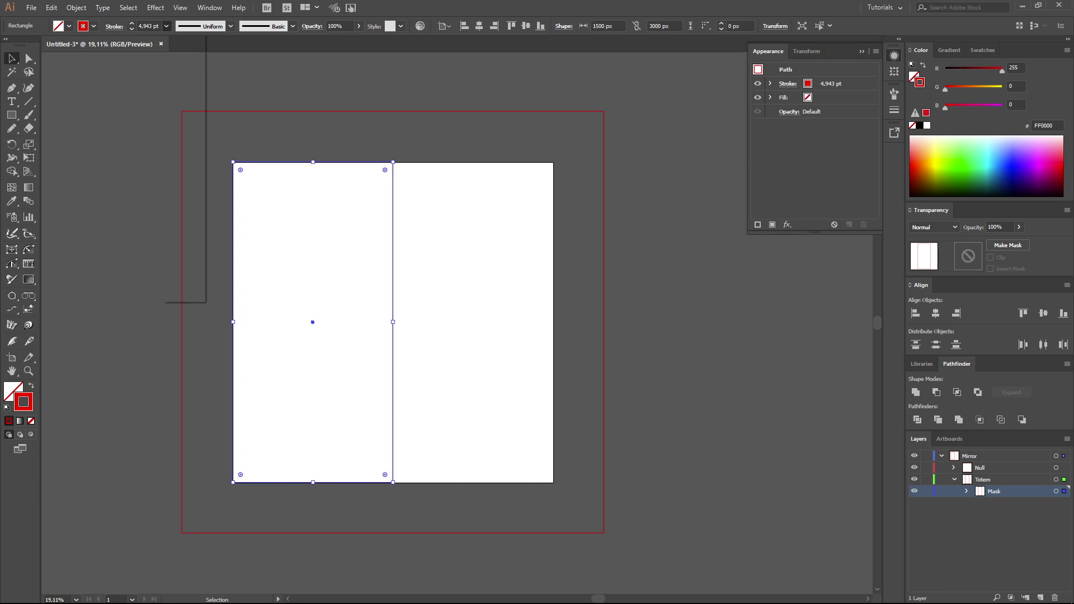
pyautogui.click(179, 124)
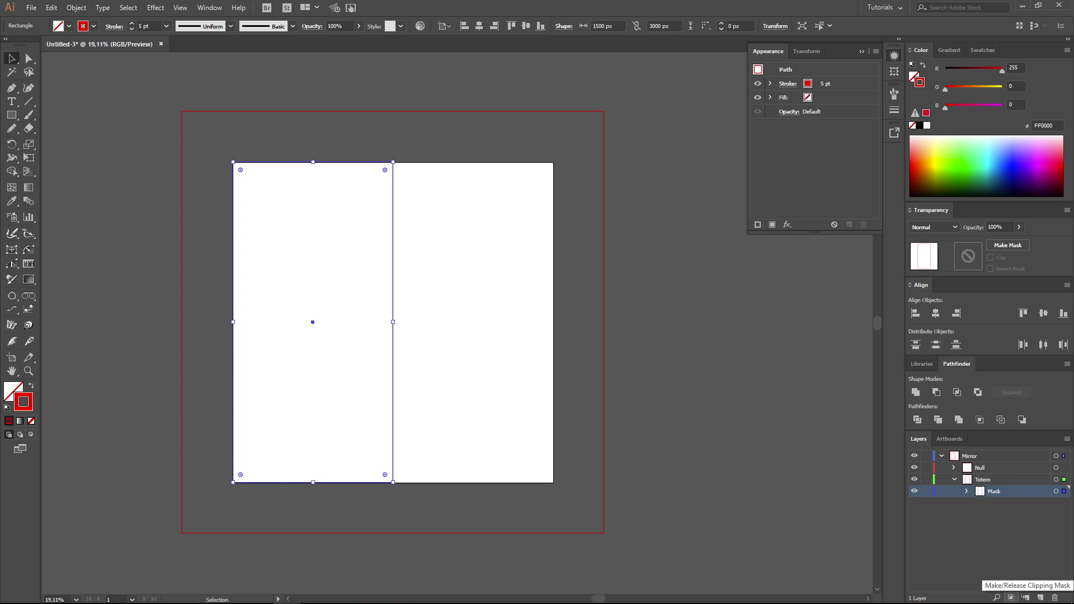
pyautogui.click(1010, 597)
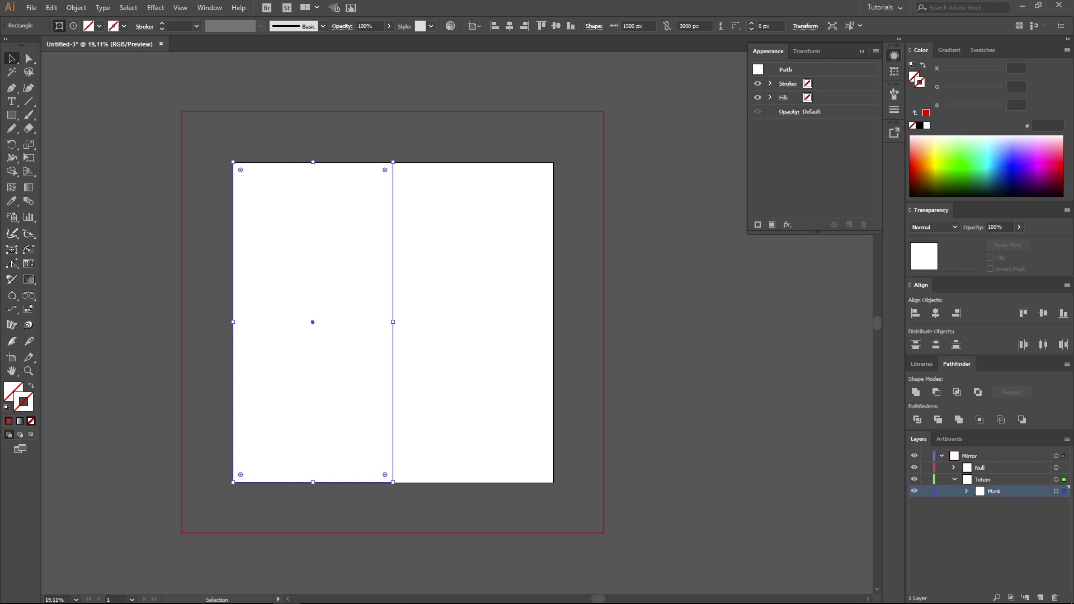
pyautogui.click(966, 491)
# - Show the rulers and place a vertical guide on the artboard at X 1500 px
pyautogui.click(180, 8)
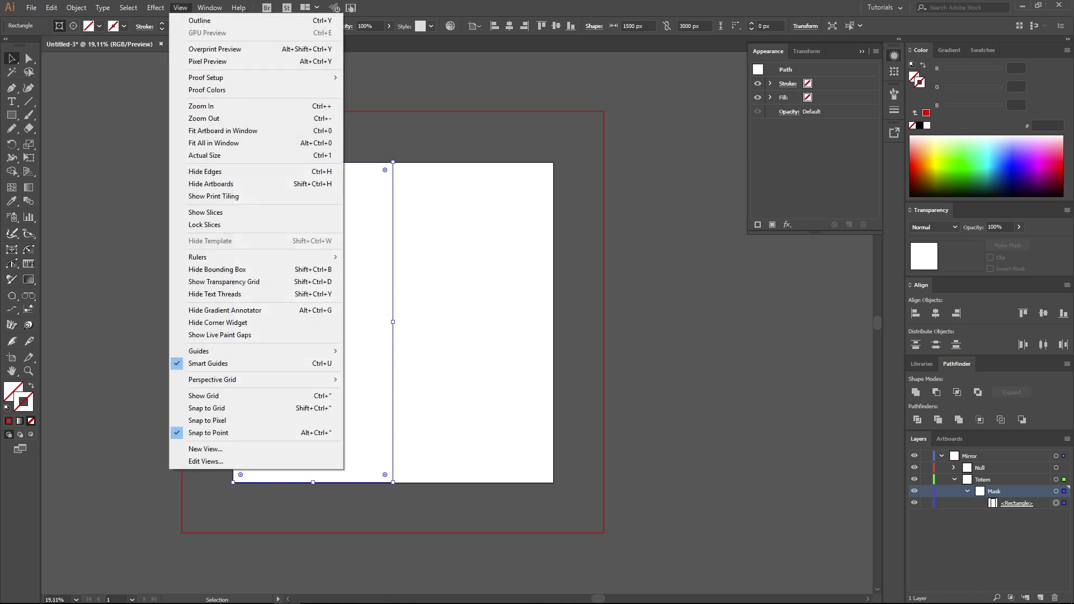
pyautogui.moveTo(224, 256)
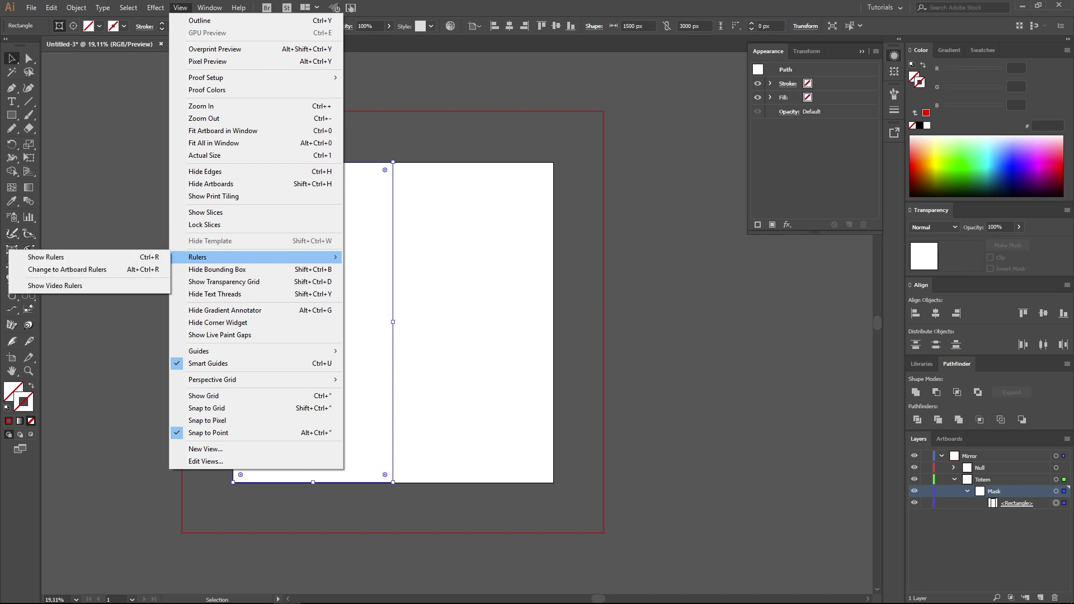
pyautogui.click(46, 256)
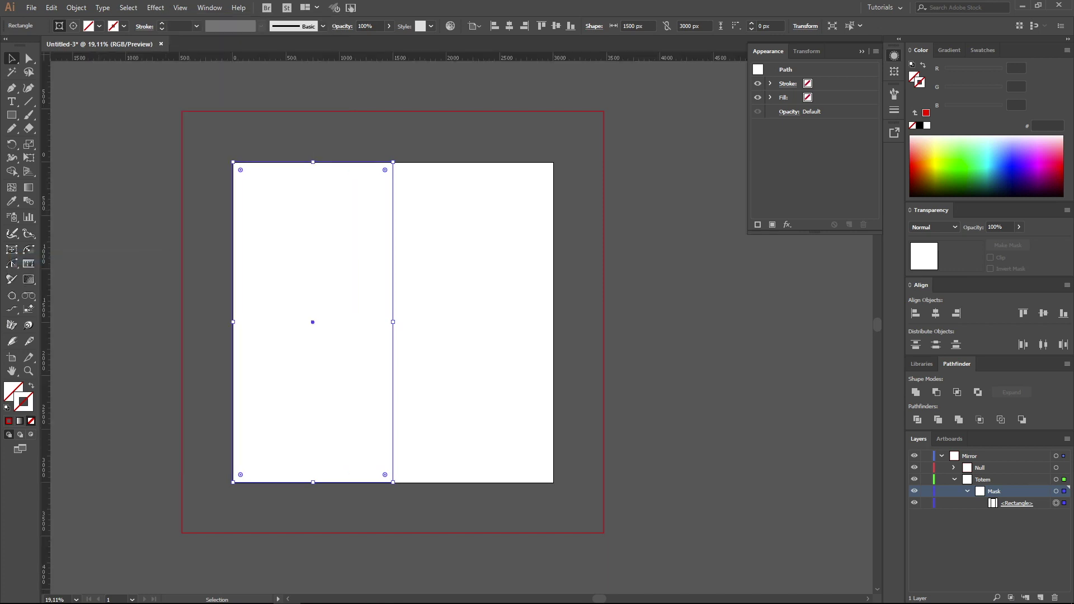
pyautogui.moveTo(46, 257); pyautogui.dragTo(50, 257)
pyautogui.moveTo(217, 321); pyautogui.dragTo(409, 80)
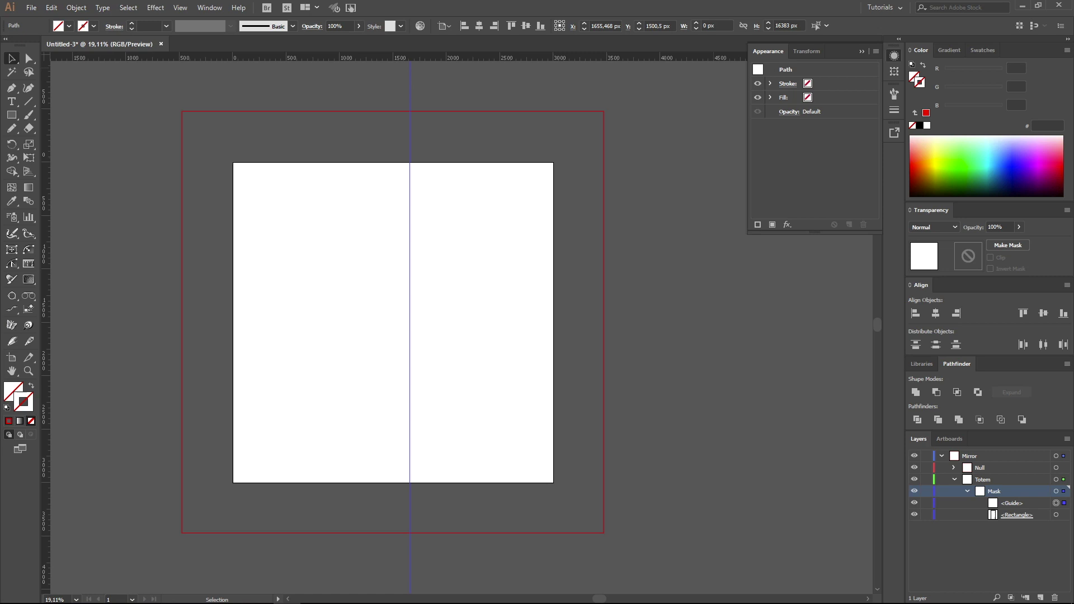
pyautogui.moveTo(590, 26); pyautogui.dragTo(622, 27)
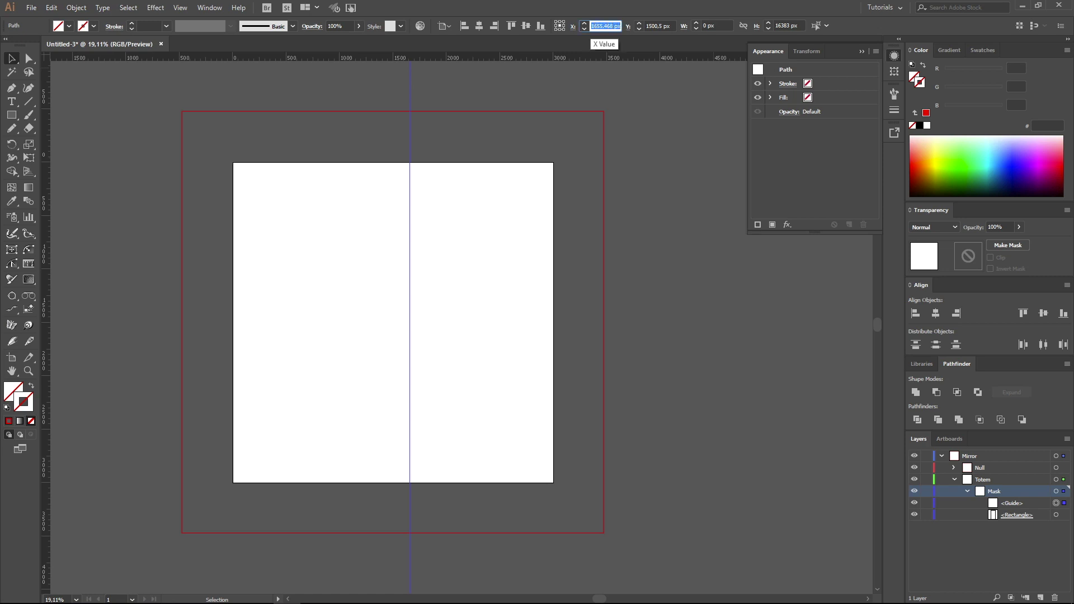
pyautogui.write('1500')
pyautogui.press('Return')
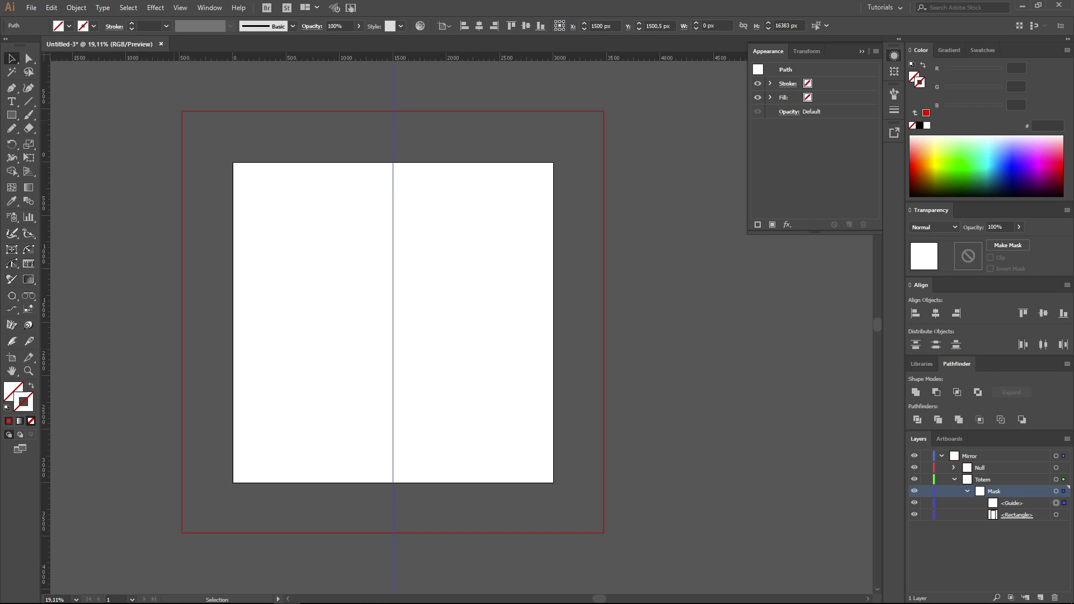
# - Rename the clipping rectangle inside the Mask layer as Mask
pyautogui.click(1027, 515)
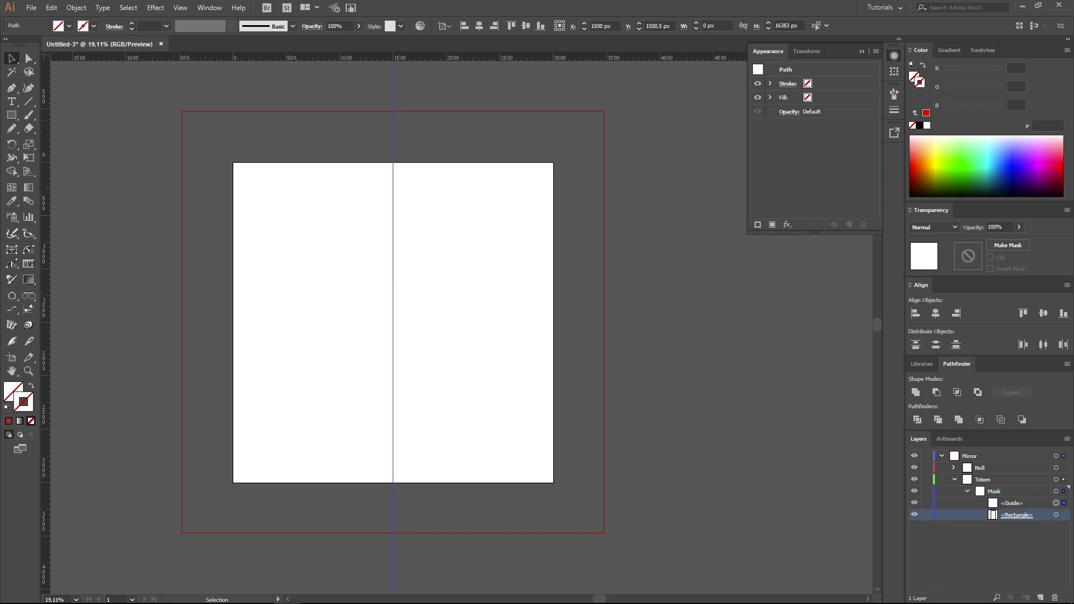
pyautogui.doubleClick(1016, 515)
pyautogui.write('Mask')
pyautogui.press('Return')
# - Add a new layer, move it inside the Mask layer below the clipping path, and name it Draw Here
pyautogui.click(1039, 597)
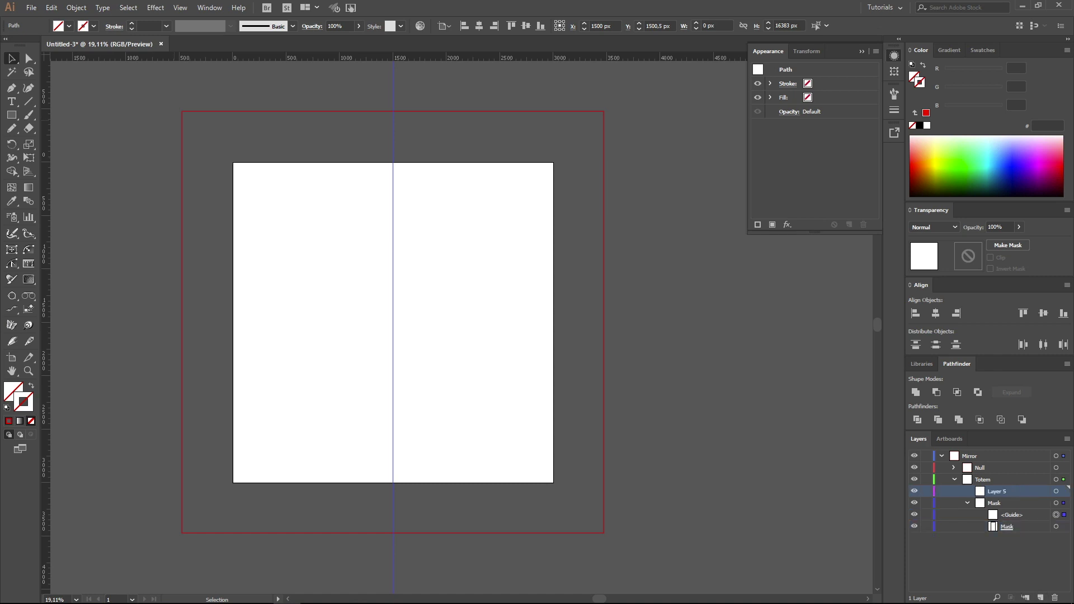
pyautogui.moveTo(998, 491); pyautogui.dragTo(996, 530)
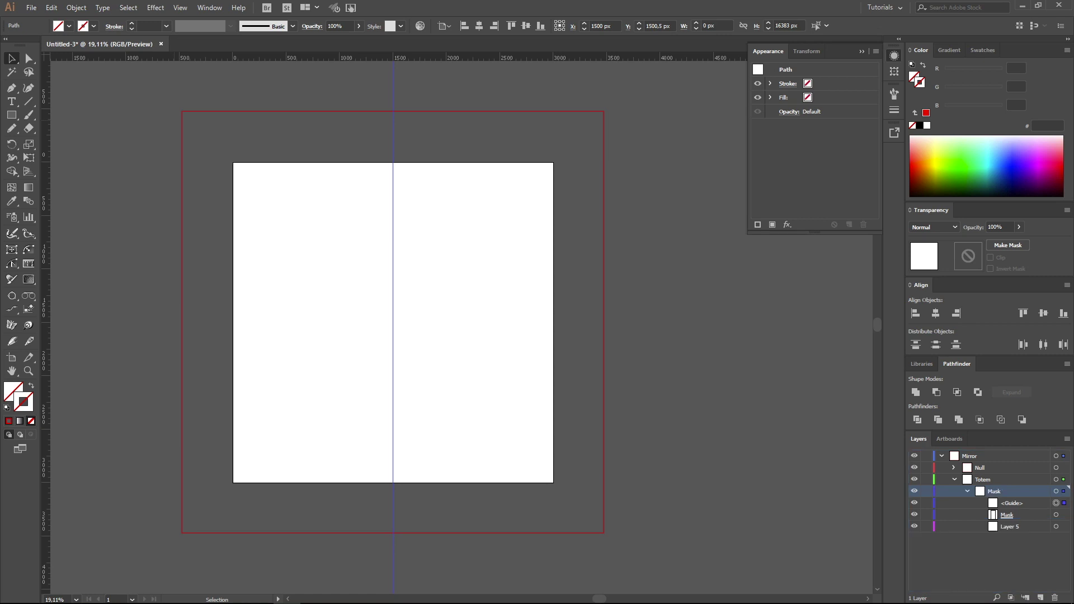
pyautogui.doubleClick(1004, 526)
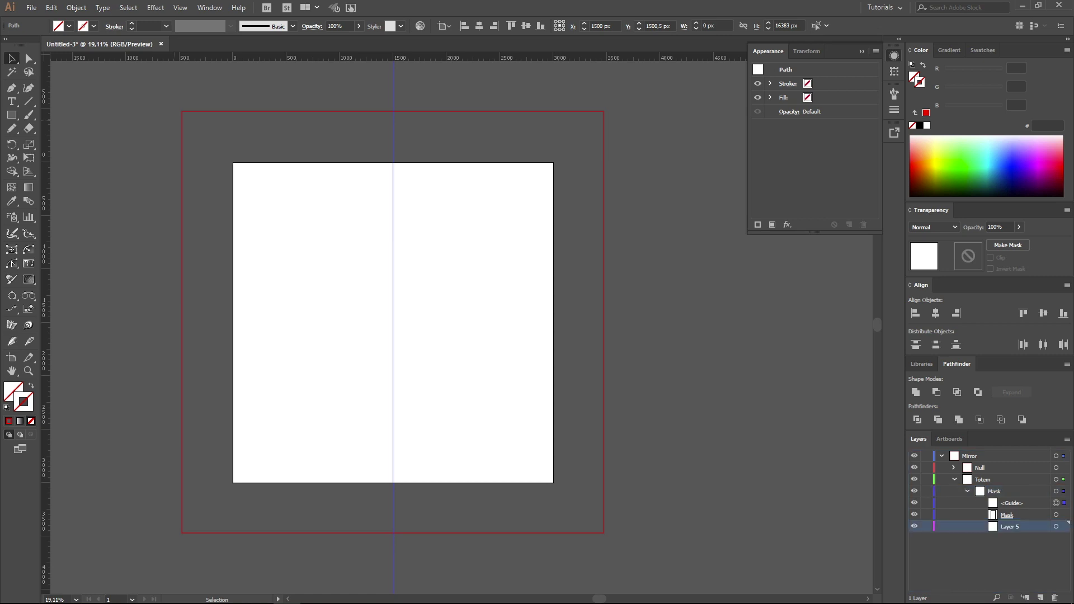
pyautogui.write('Draw ')
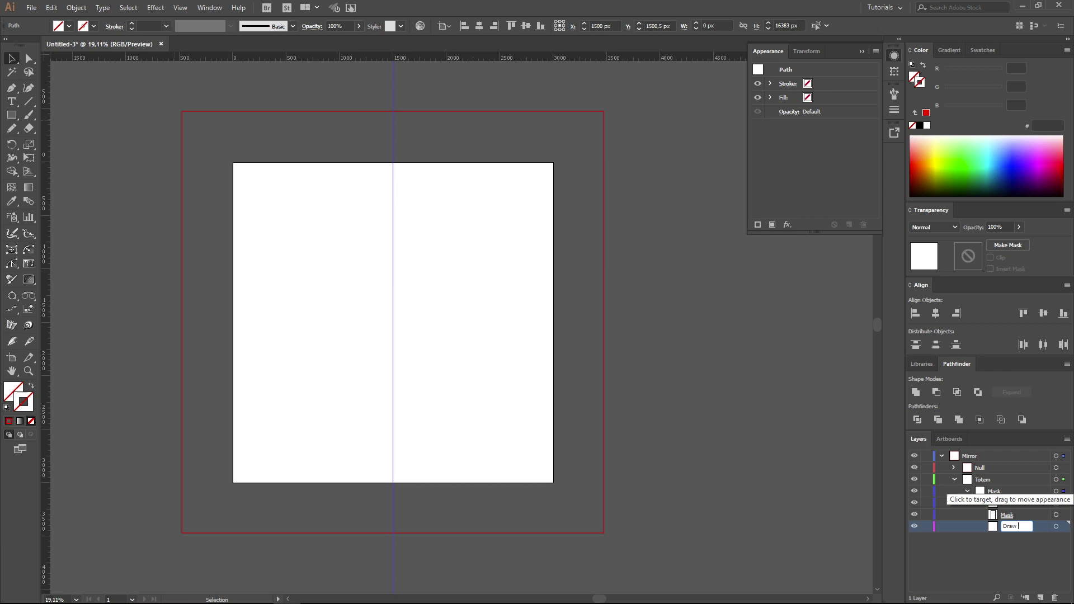
pyautogui.write('Here')
pyautogui.press('Return')
# - Switch to the Pencil tool and set the stroke to red (FF0000) at 5 pt
pyautogui.press('n')
pyautogui.click(94, 26)
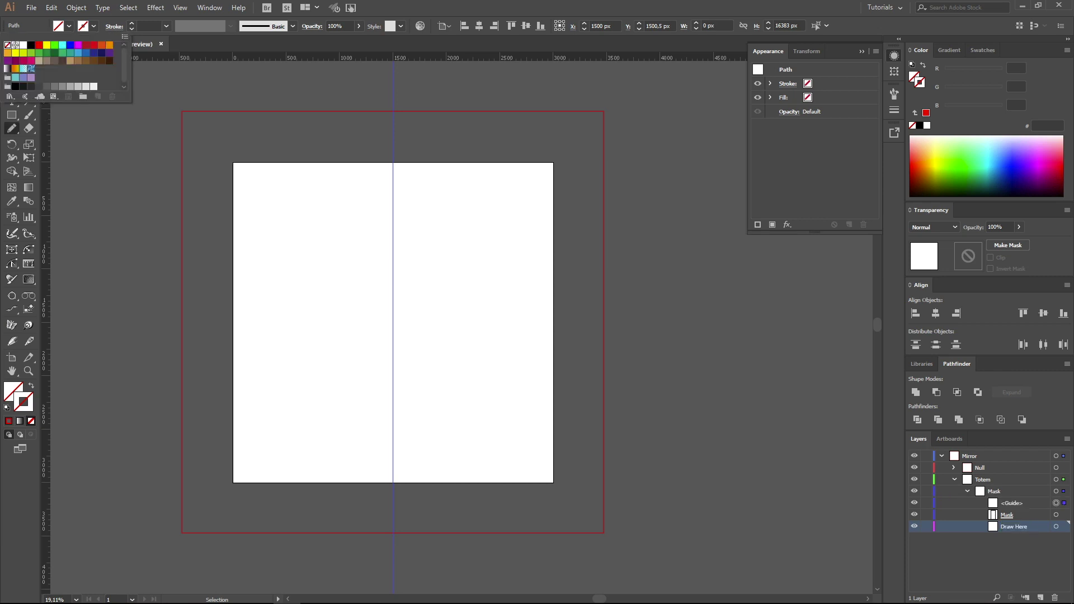
pyautogui.click(39, 44)
pyautogui.press('Escape')
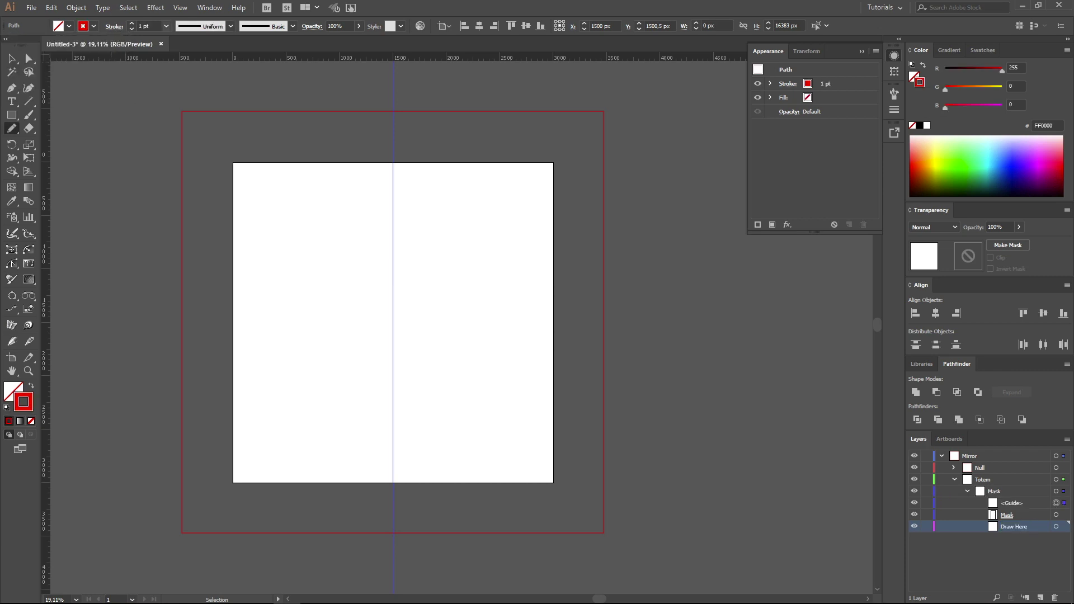
pyautogui.click(166, 26)
pyautogui.click(184, 123)
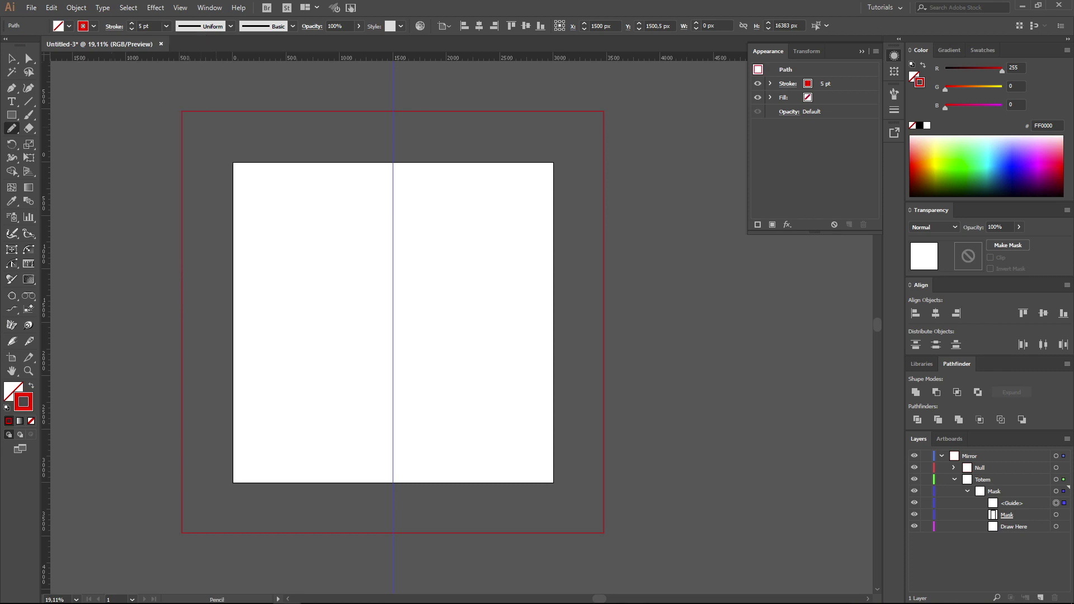
# - Sketch several freehand test curves on the left half and across the guide, and delete them
pyautogui.moveTo(357, 370); pyautogui.dragTo(374, 267)
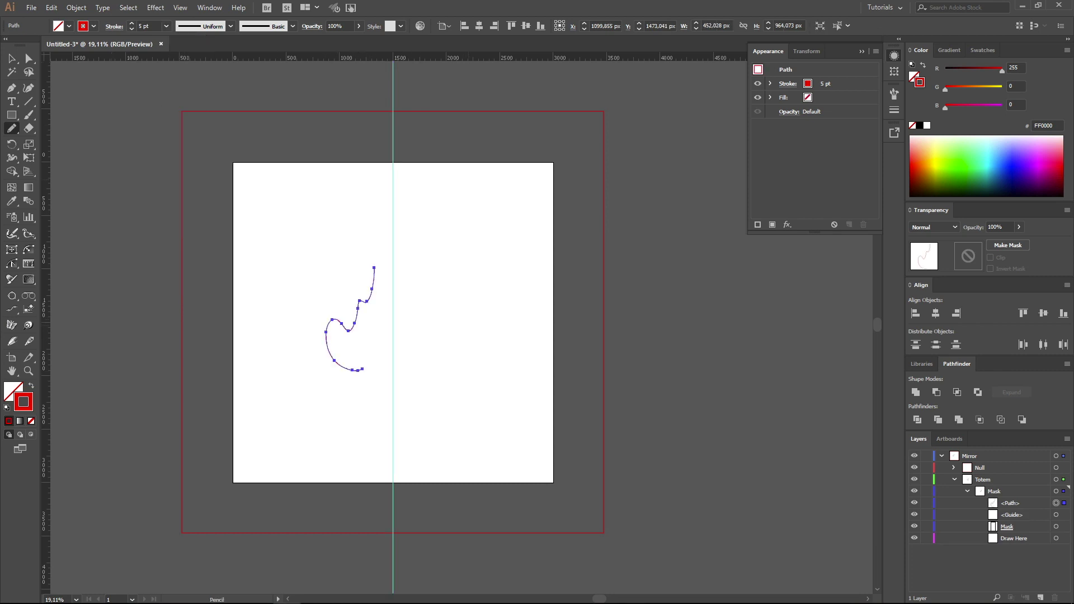
pyautogui.moveTo(363, 417); pyautogui.dragTo(393, 365)
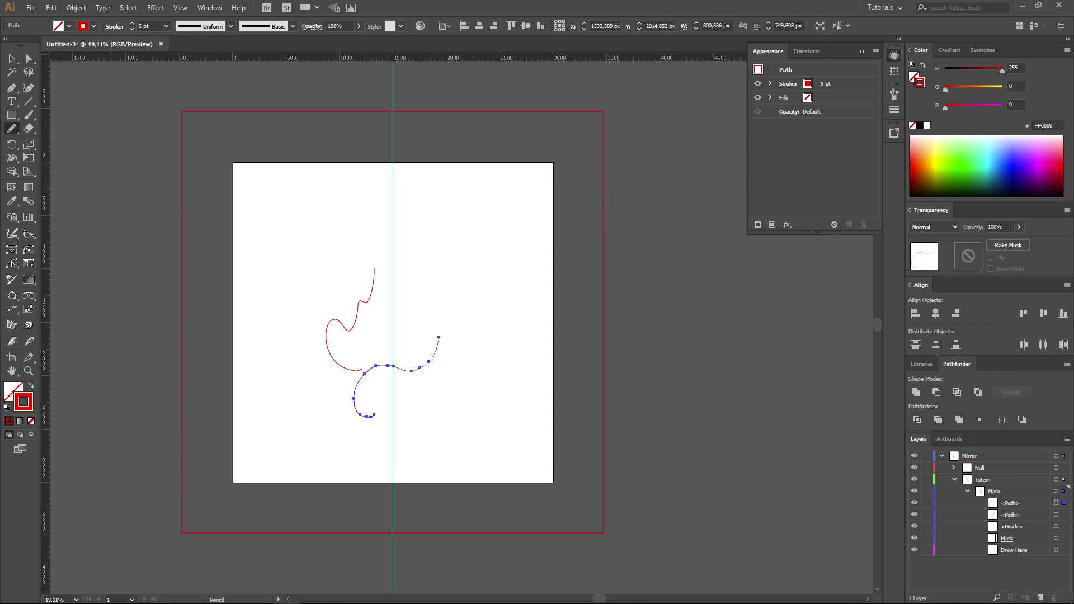
pyautogui.moveTo(325, 402)
pyautogui.mouseDown()
pyautogui.moveTo(288, 322)
pyautogui.moveTo(381, 238)
pyautogui.moveTo(330, 230)
pyautogui.moveTo(370, 214)
pyautogui.mouseUp()
pyautogui.press('v')
pyautogui.keyDown('shift'); pyautogui.click(351, 270); pyautogui.keyUp('shift')
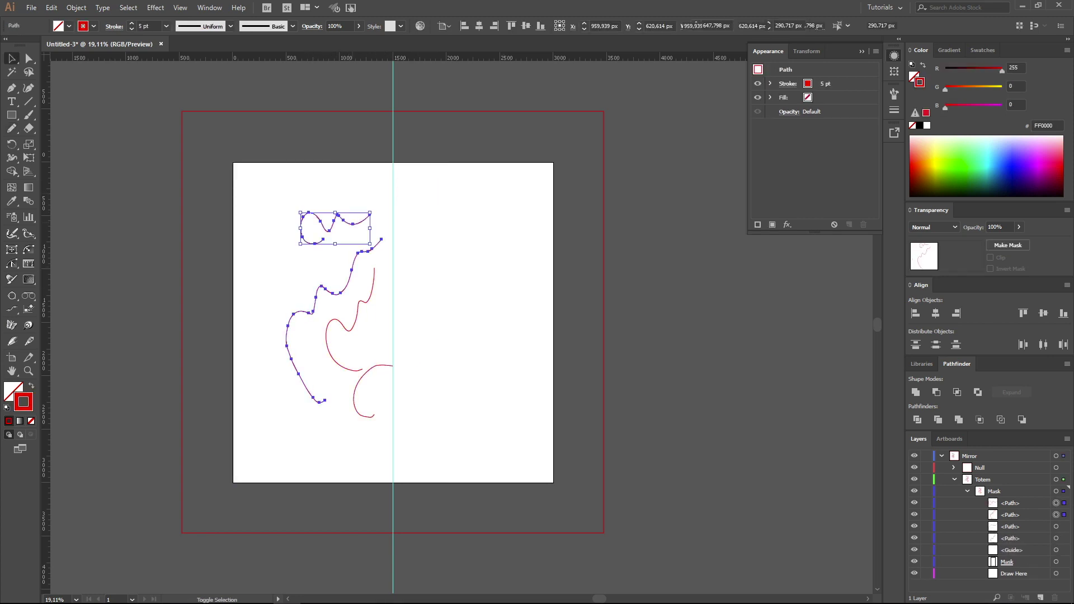
pyautogui.keyDown('shift'); pyautogui.click(358, 308); pyautogui.keyUp('shift')
pyautogui.keyDown('shift'); pyautogui.click(365, 373); pyautogui.keyUp('shift')
pyautogui.press('Delete')
# - Target the whole Mirror layer and display its appearance attributes
pyautogui.click(985, 456)
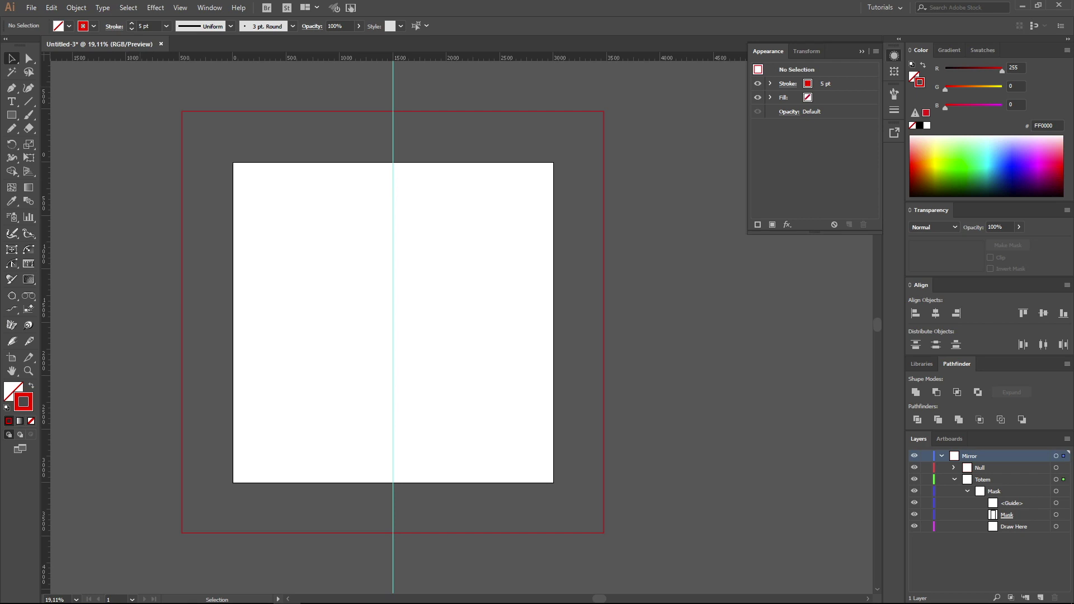
pyautogui.click(1055, 456)
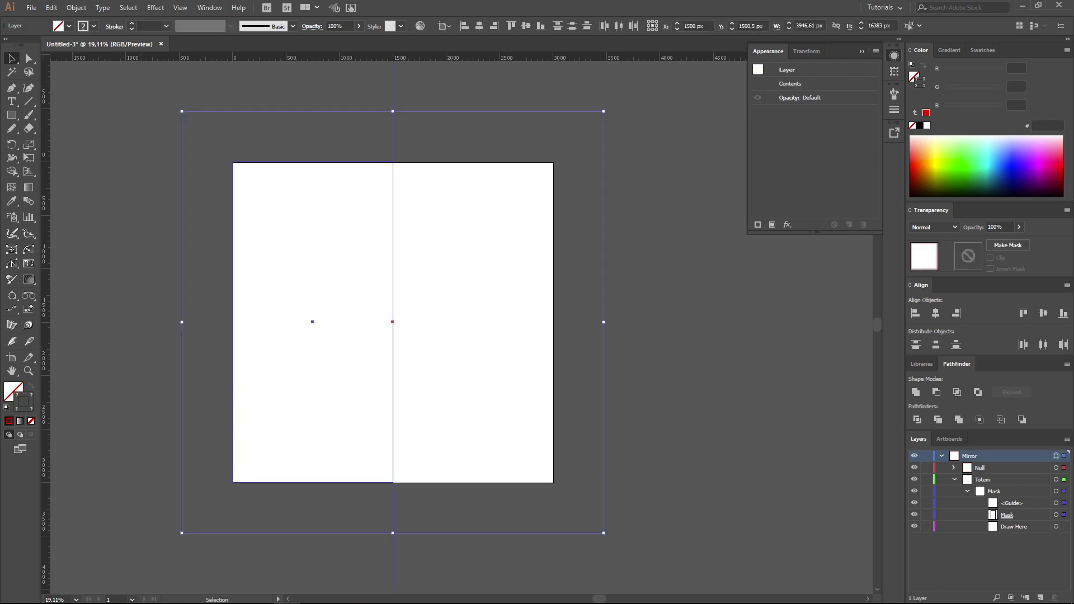
pyautogui.click(893, 56)
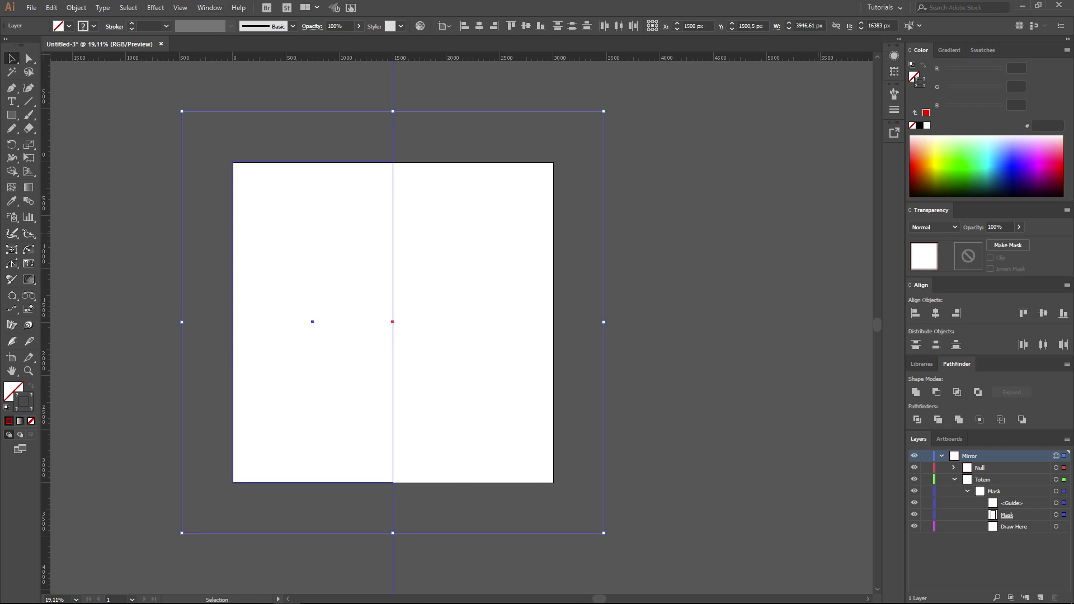
pyautogui.click(209, 8)
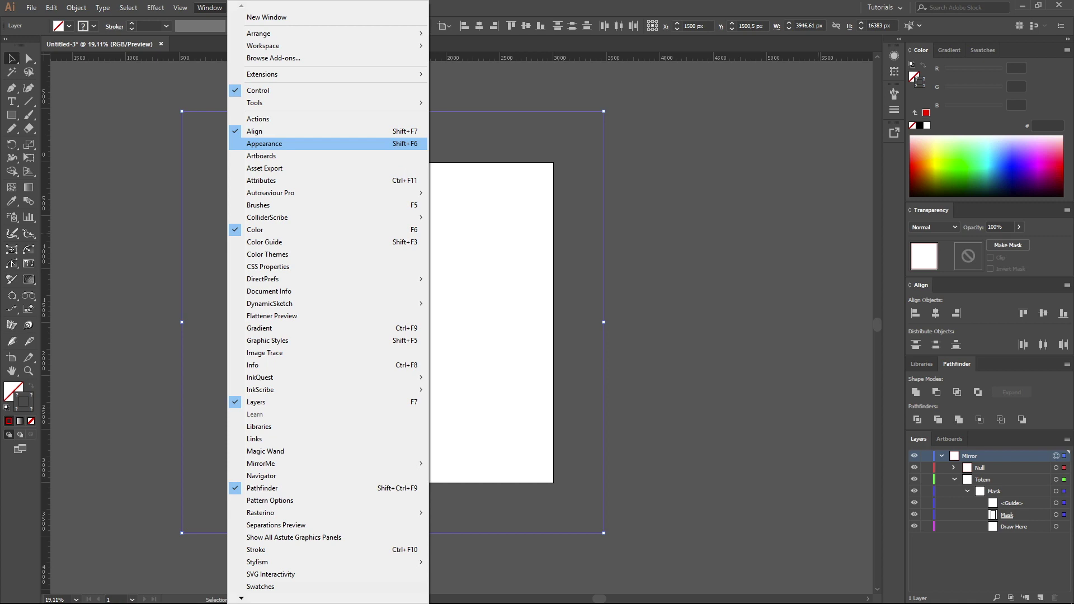
pyautogui.click(264, 144)
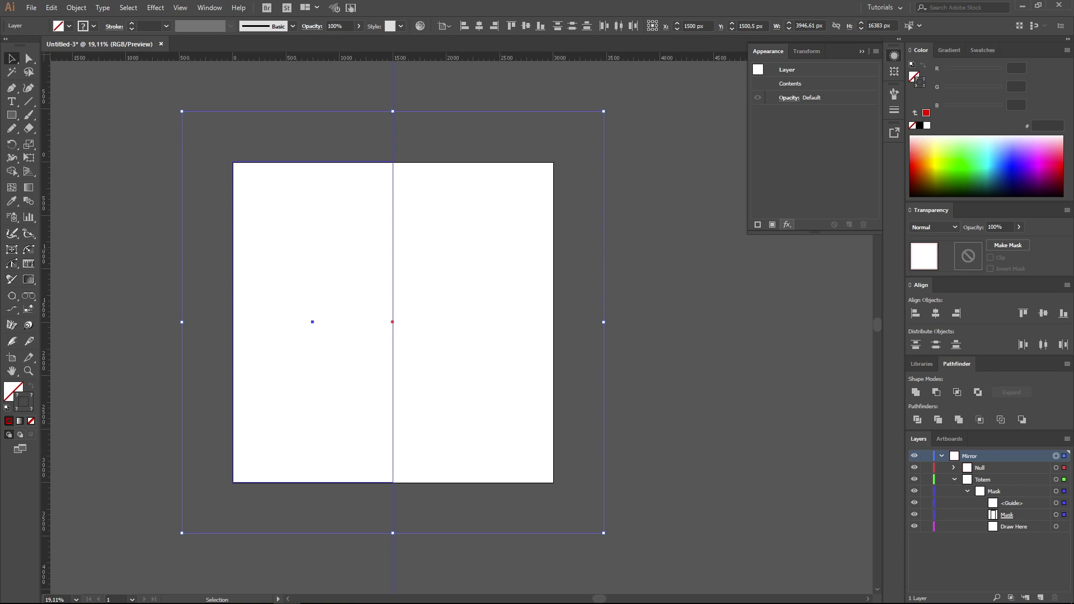
# - Apply a Transform effect to the Mirror layer with Reflect X enabled and 1 copy
pyautogui.click(786, 224)
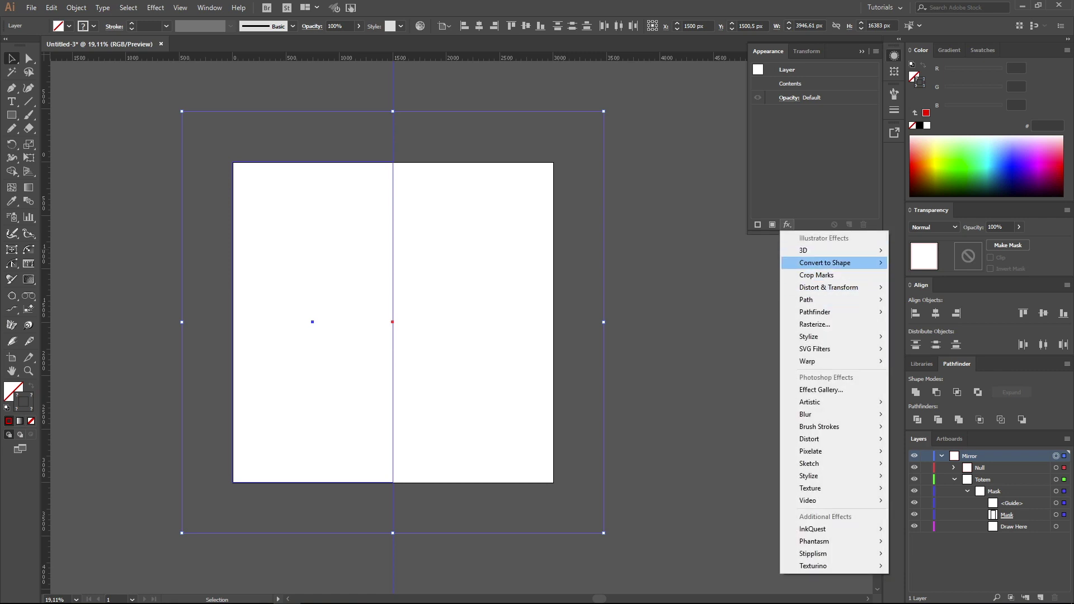
pyautogui.moveTo(828, 287)
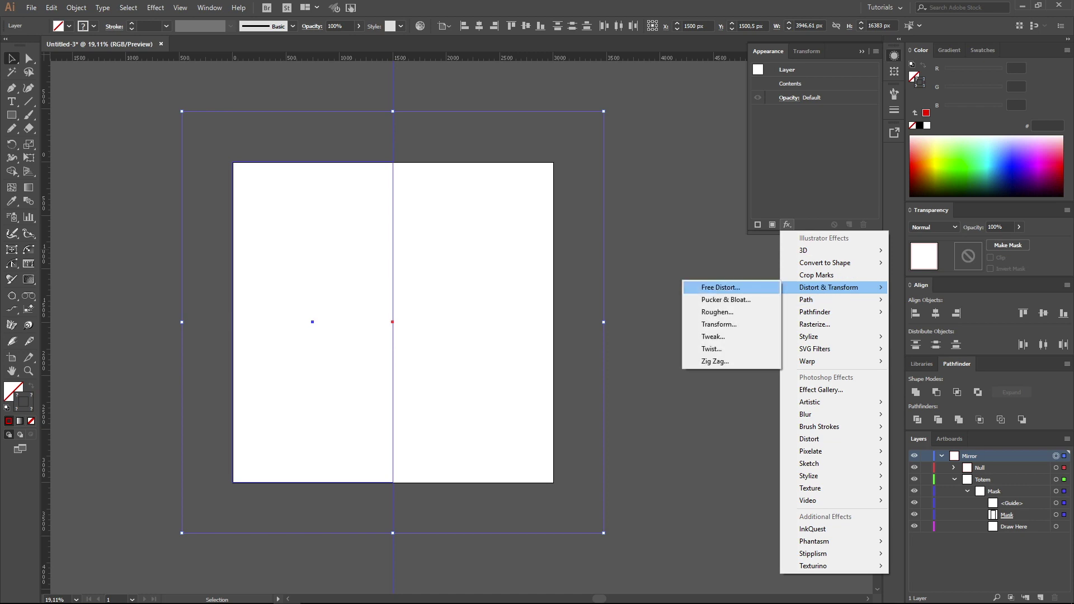
pyautogui.click(719, 324)
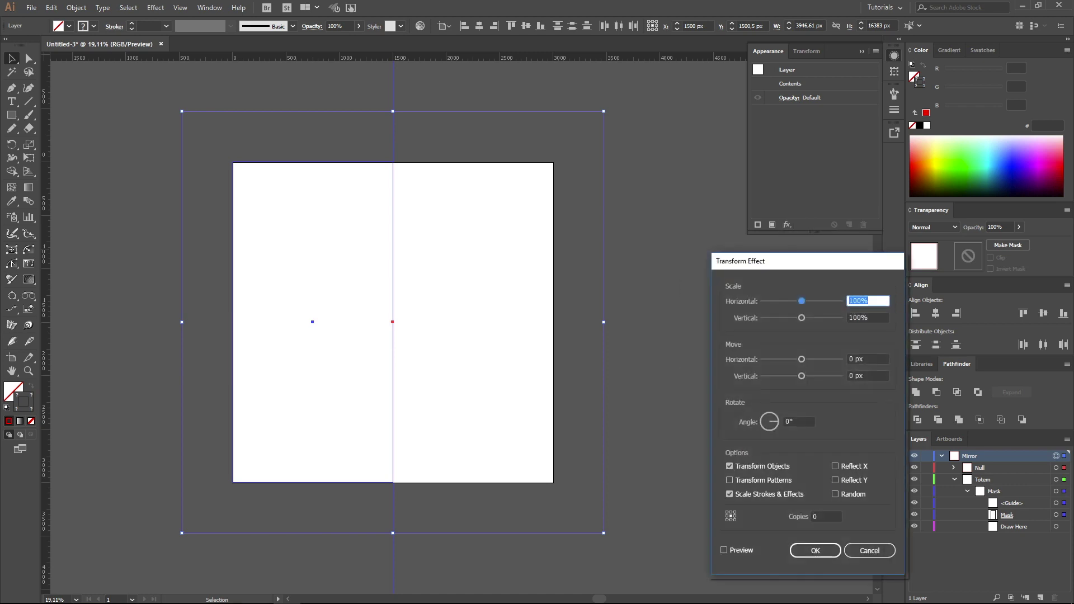
pyautogui.moveTo(783, 261); pyautogui.dragTo(745, 163)
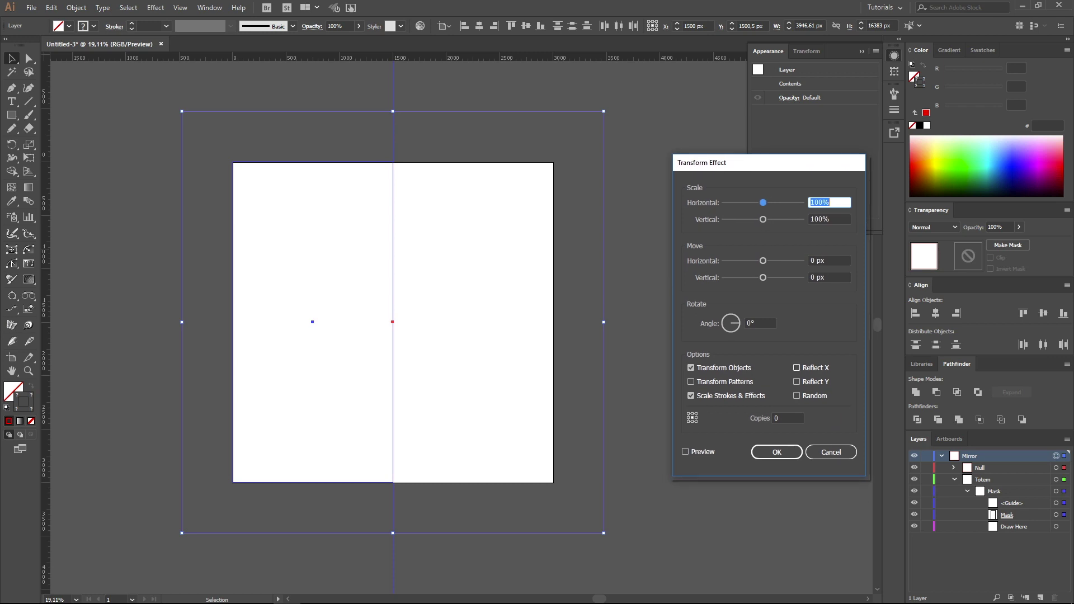
pyautogui.click(796, 367)
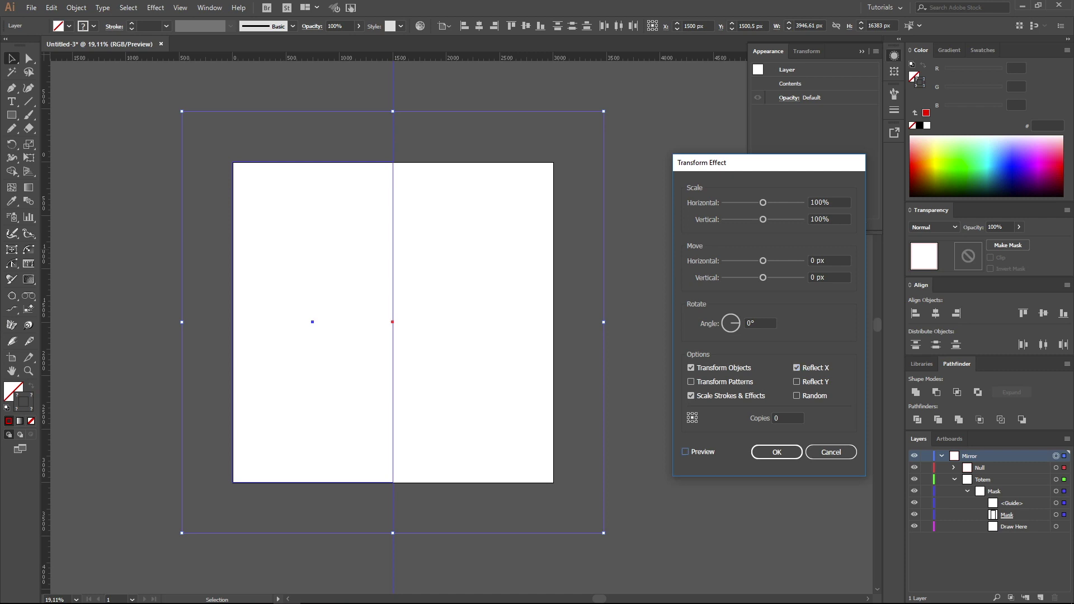
pyautogui.click(684, 452)
pyautogui.click(685, 452)
pyautogui.doubleClick(778, 418)
pyautogui.write('1')
pyautogui.click(777, 452)
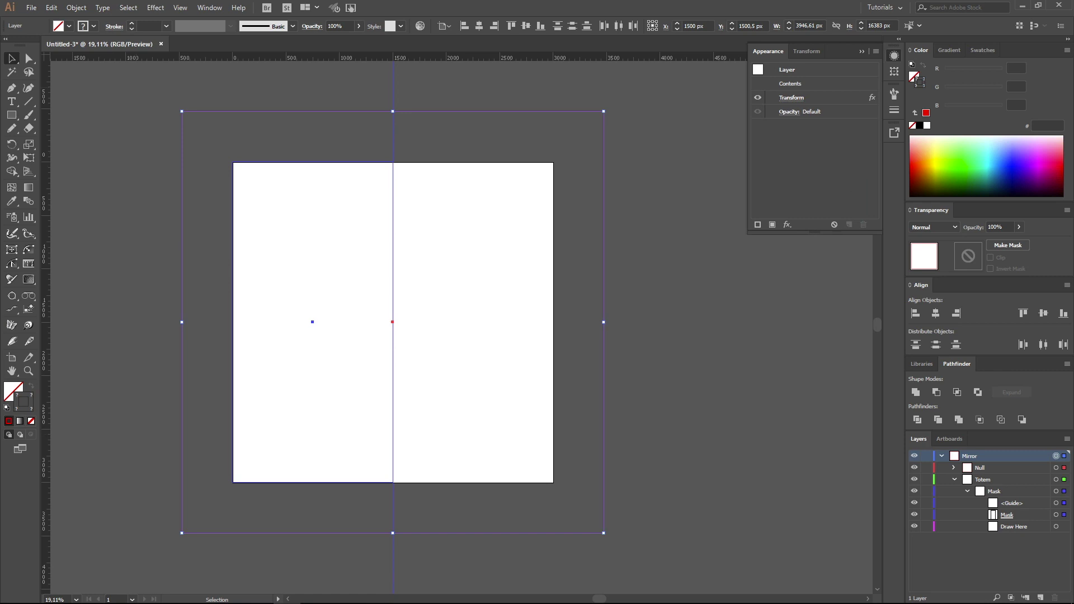
# - Make the Draw Here layer active and set up the Paintbrush with the 10 pt. Round brush
pyautogui.click(1013, 526)
pyautogui.click(1001, 559)
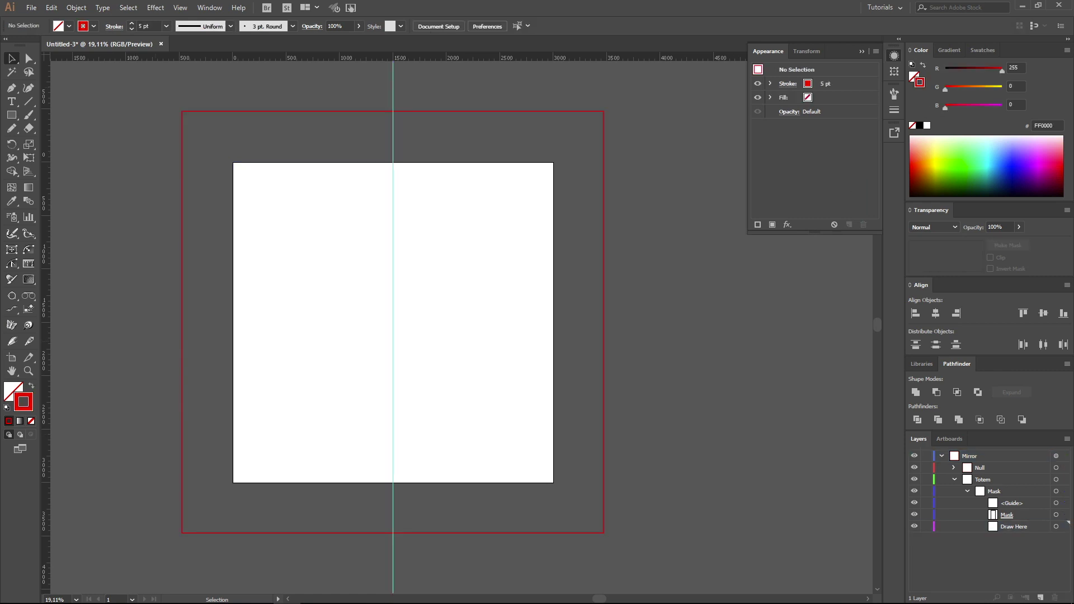
pyautogui.click(1014, 526)
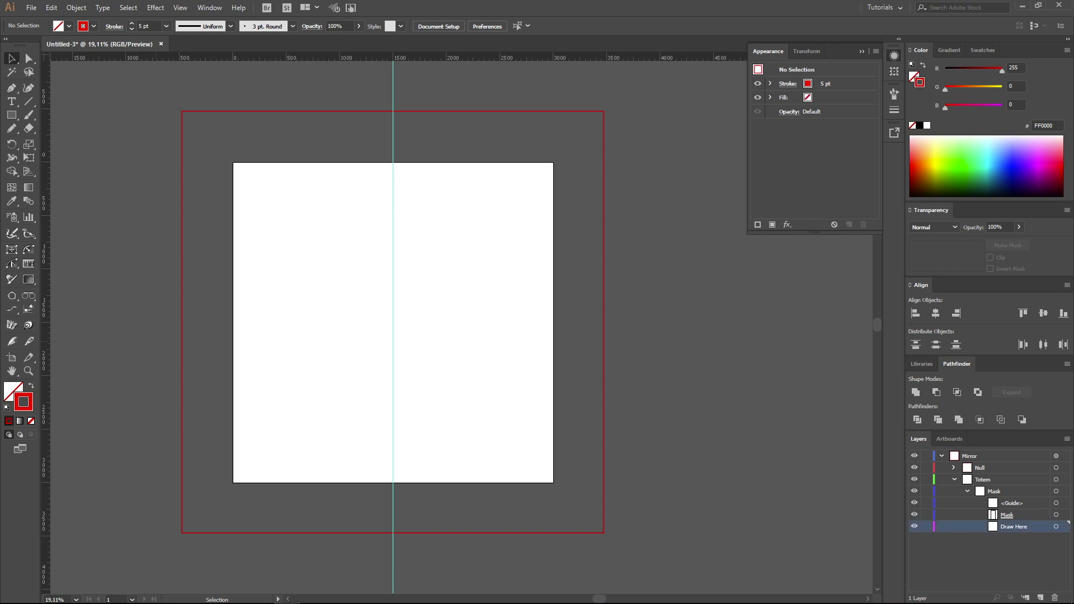
pyautogui.press('b')
pyautogui.click(292, 26)
pyautogui.click(240, 59)
pyautogui.click(293, 26)
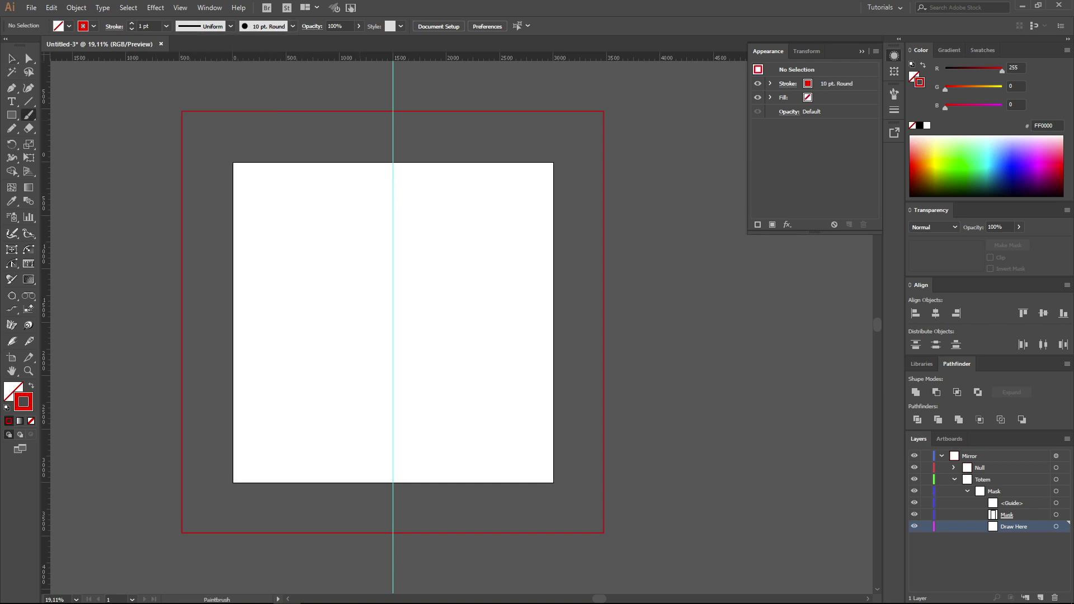
# - Paint a series of curved ornamental strokes on the artboard's left half, some reaching the centre guide
pyautogui.scroll(1, 617, 350)
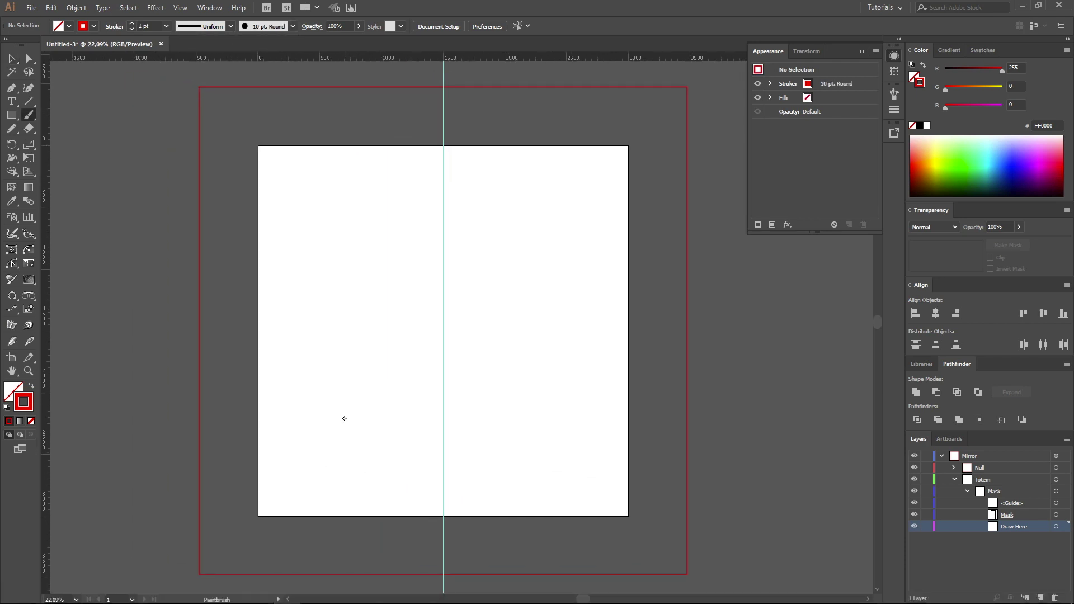
pyautogui.moveTo(338, 426); pyautogui.dragTo(385, 246)
pyautogui.moveTo(382, 436)
pyautogui.mouseDown()
pyautogui.moveTo(410, 422)
pyautogui.moveTo(376, 404)
pyautogui.moveTo(395, 408)
pyautogui.mouseUp()
pyautogui.moveTo(408, 328)
pyautogui.mouseDown()
pyautogui.moveTo(424, 232)
pyautogui.moveTo(325, 256)
pyautogui.mouseUp()
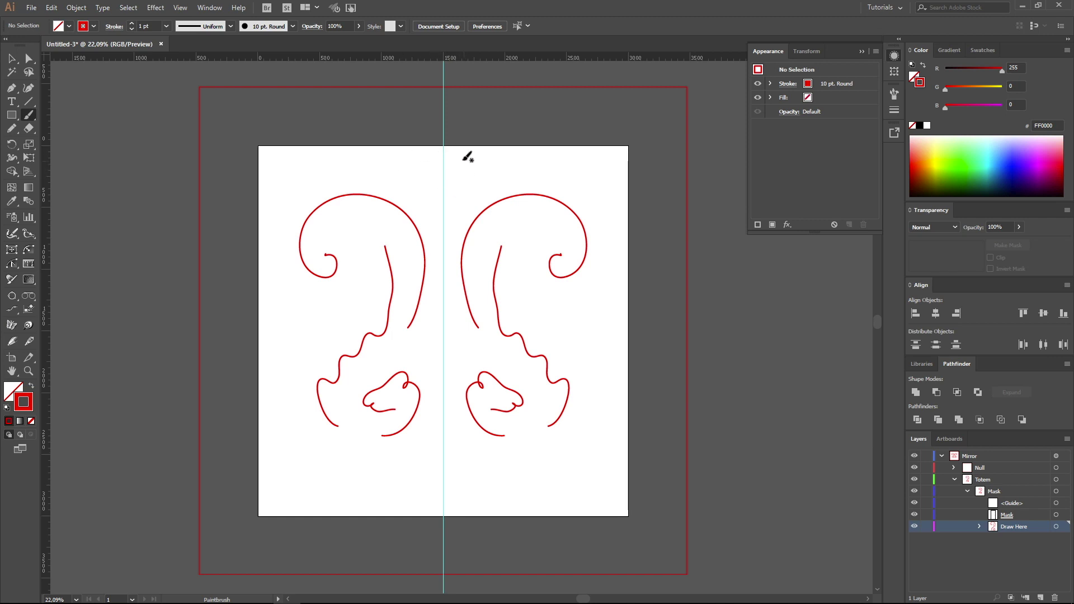
pyautogui.moveTo(426, 165)
pyautogui.mouseDown()
pyautogui.moveTo(431, 198)
pyautogui.moveTo(443, 199)
pyautogui.moveTo(431, 252)
pyautogui.mouseUp()
pyautogui.moveTo(429, 315)
pyautogui.mouseDown()
pyautogui.moveTo(459, 314)
pyautogui.moveTo(443, 377)
pyautogui.mouseUp()
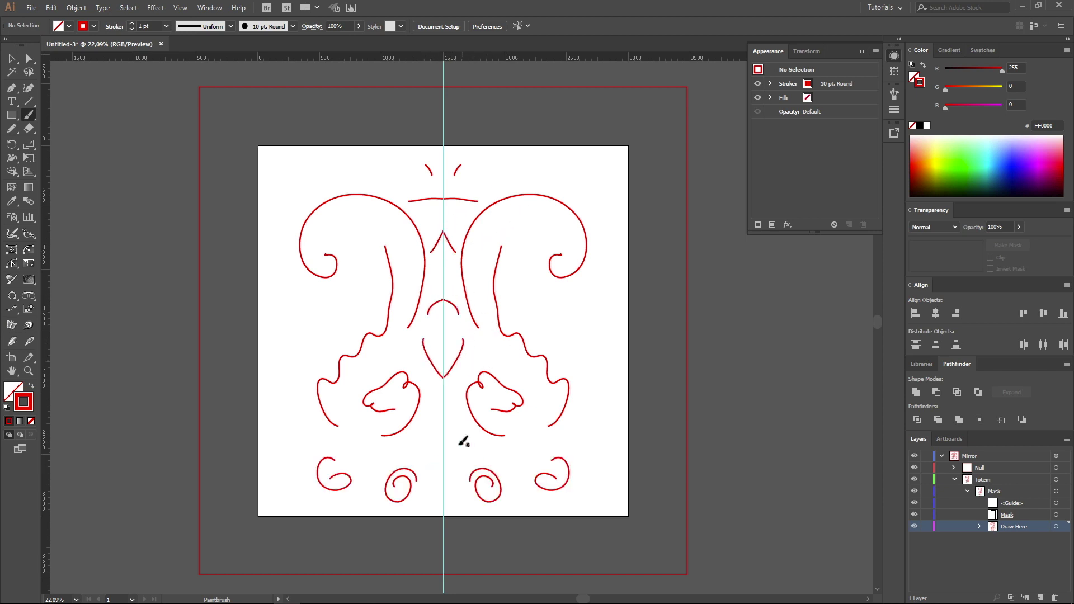